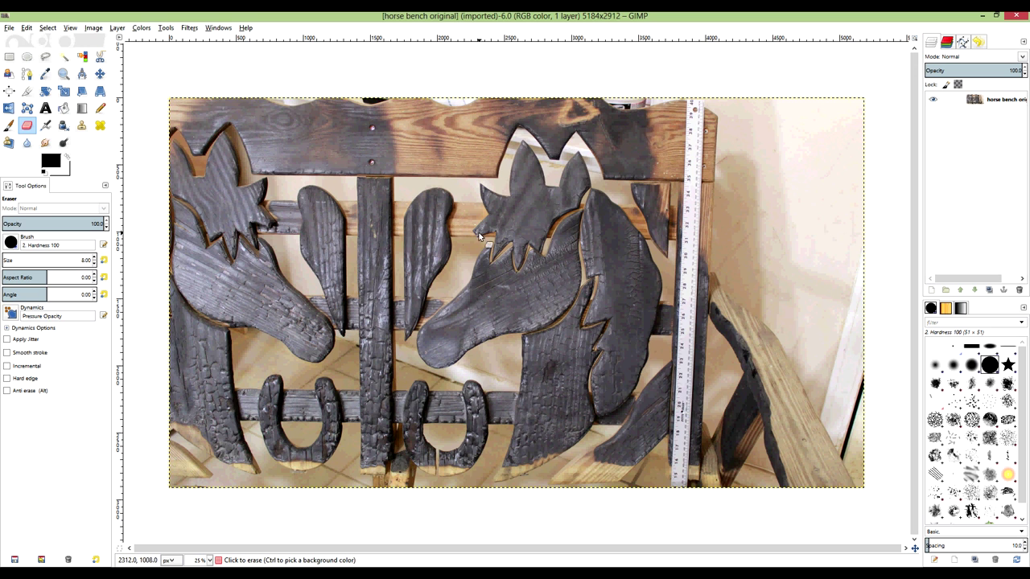
# Select the Free Select tool and confirm in Help > About that GIMP is version 2.8.6.
pyautogui.click(45, 59)
pyautogui.click(246, 28)
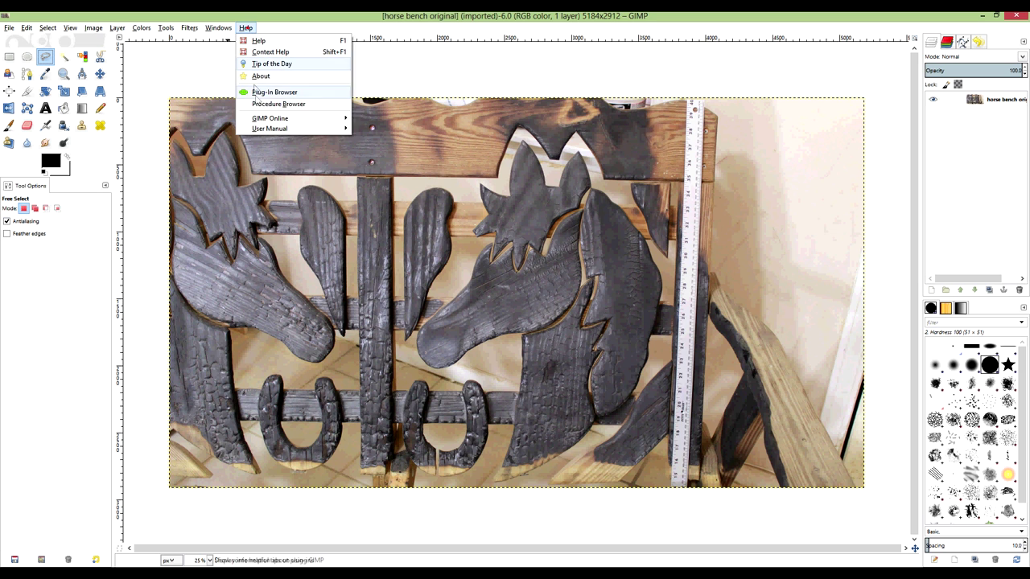
pyautogui.click(260, 76)
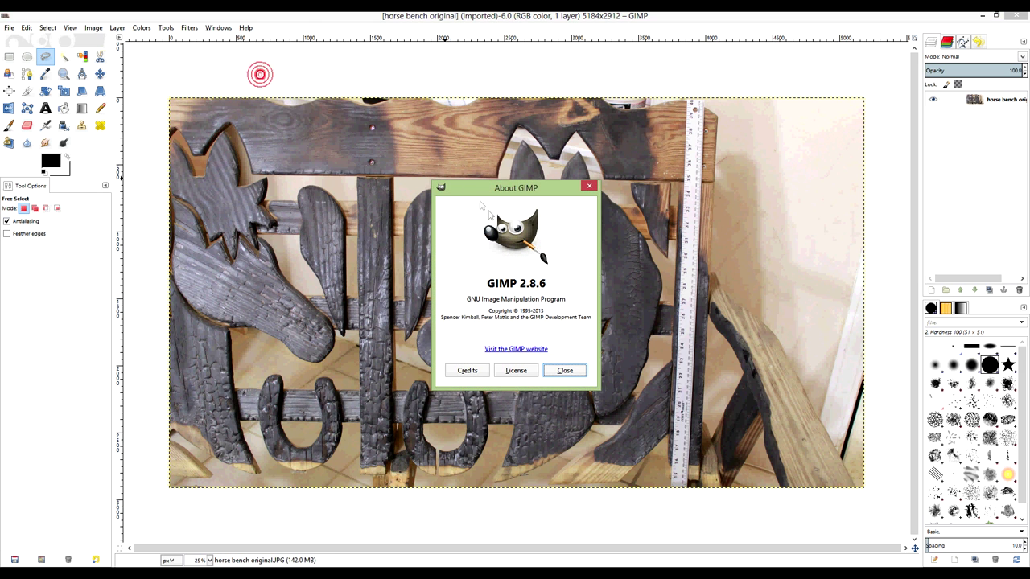
pyautogui.moveTo(486, 283); pyautogui.dragTo(549, 285)
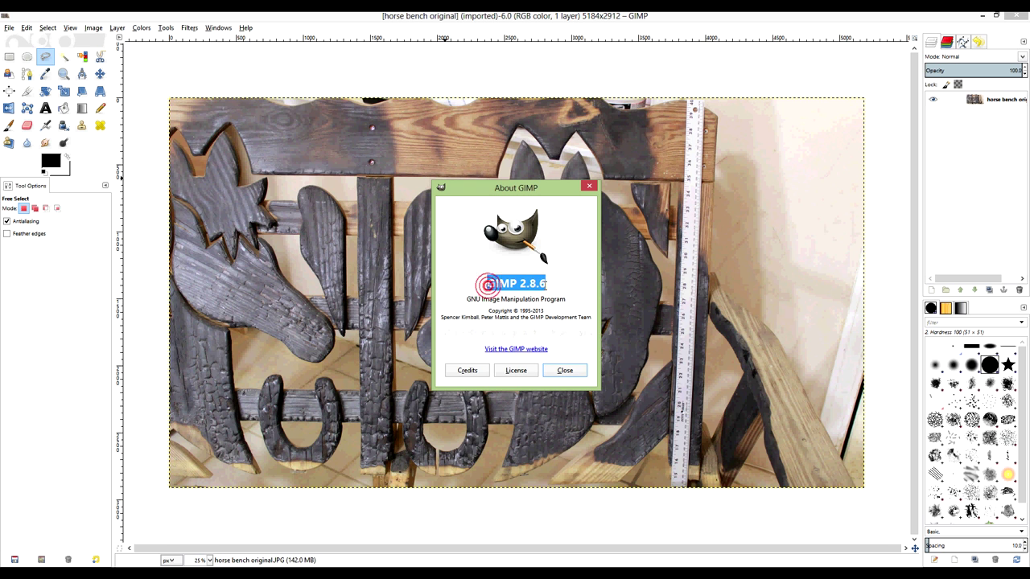
pyautogui.click(589, 186)
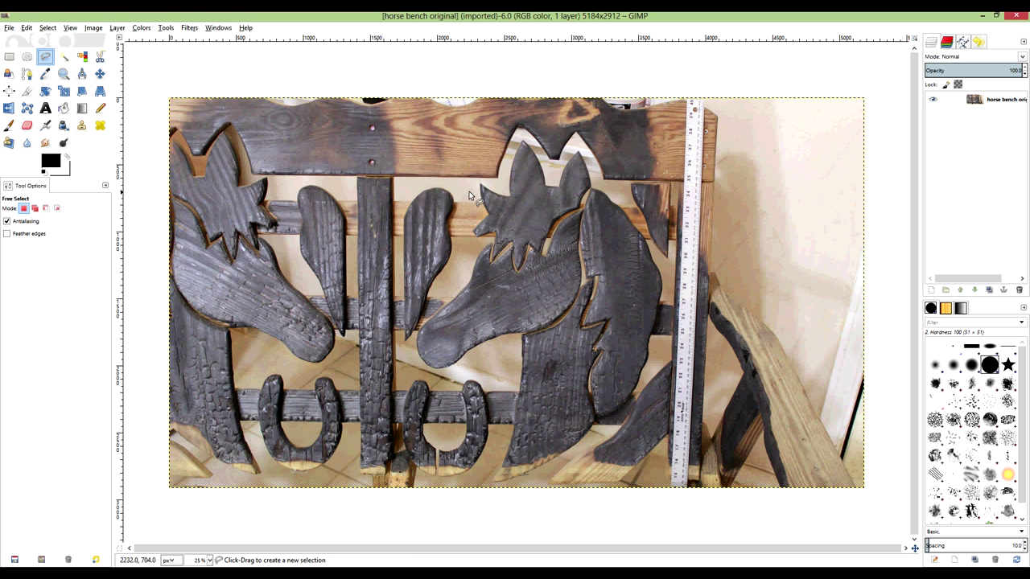
# Outline the right horse head panel from the wooden pillar to the ruler's edge, then invert the selection.
pyautogui.click(405, 182)
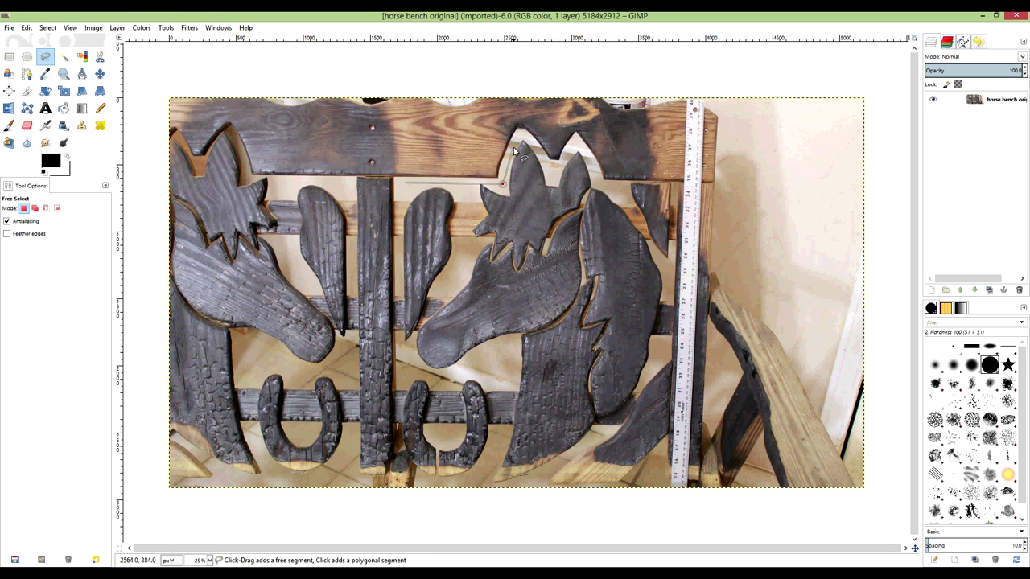
pyautogui.click(525, 138)
pyautogui.click(576, 146)
pyautogui.click(591, 161)
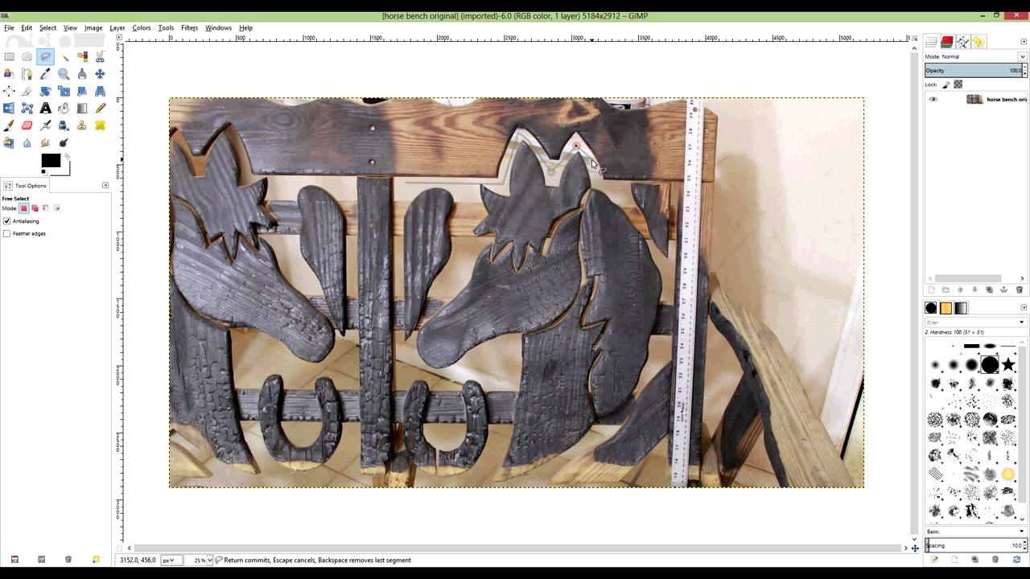
pyautogui.click(701, 184)
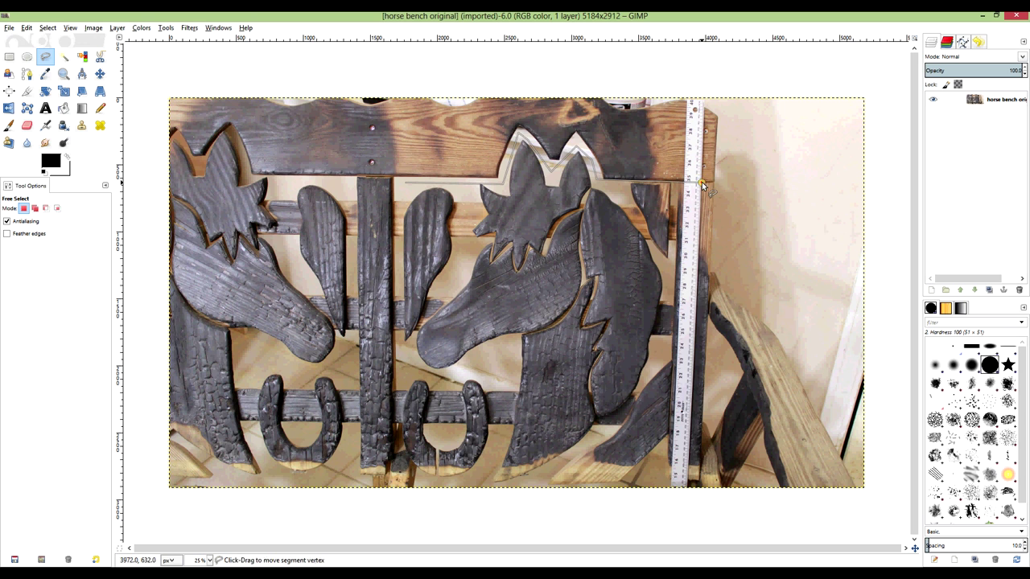
pyautogui.click(689, 486)
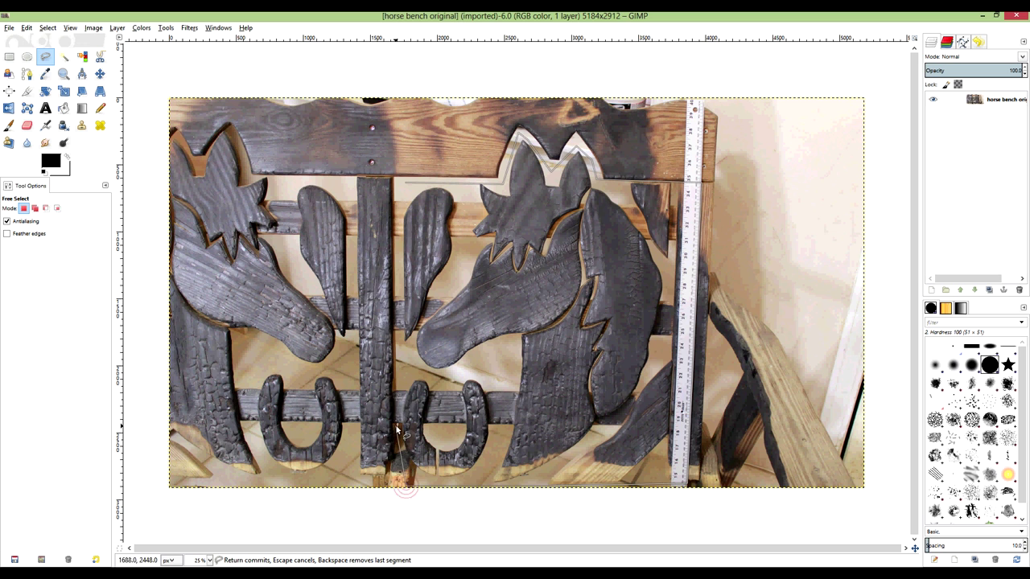
pyautogui.click(397, 484)
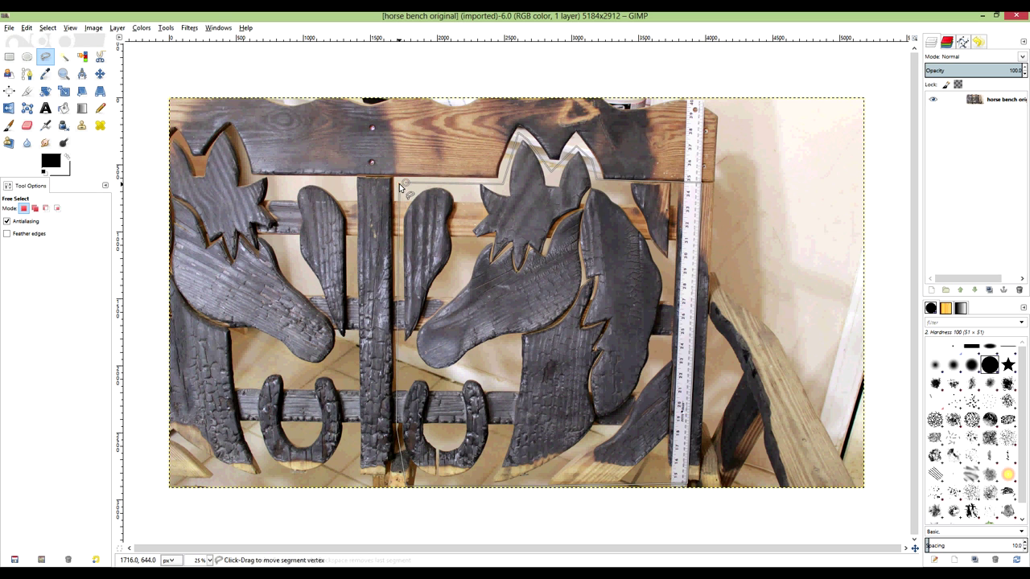
pyautogui.click(404, 183)
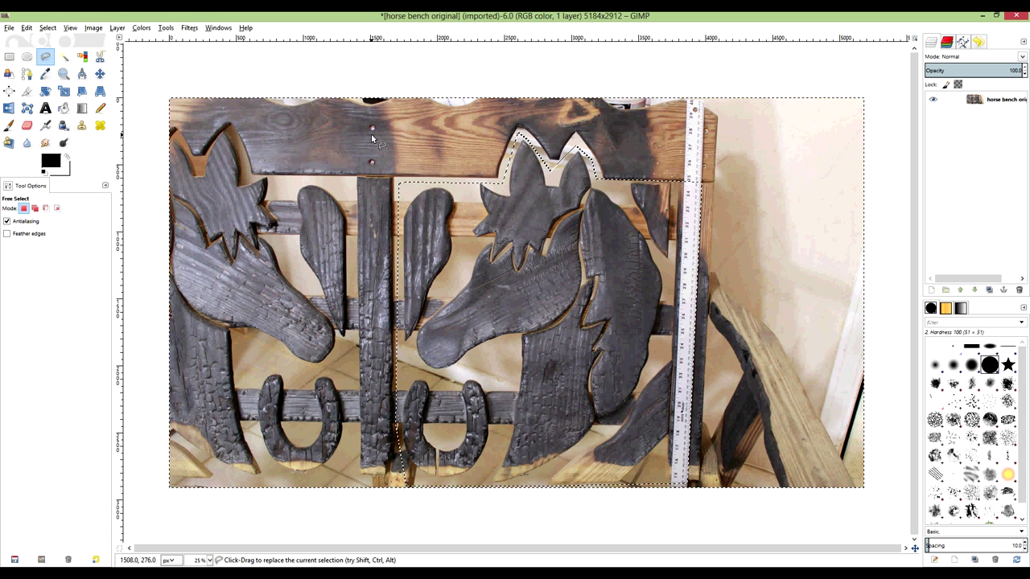
pyautogui.hotkey('ctrl', 'i')
# Clear the surrounding background to white and crop the image to the 2280×2636 horse head panel.
pyautogui.press('Delete')
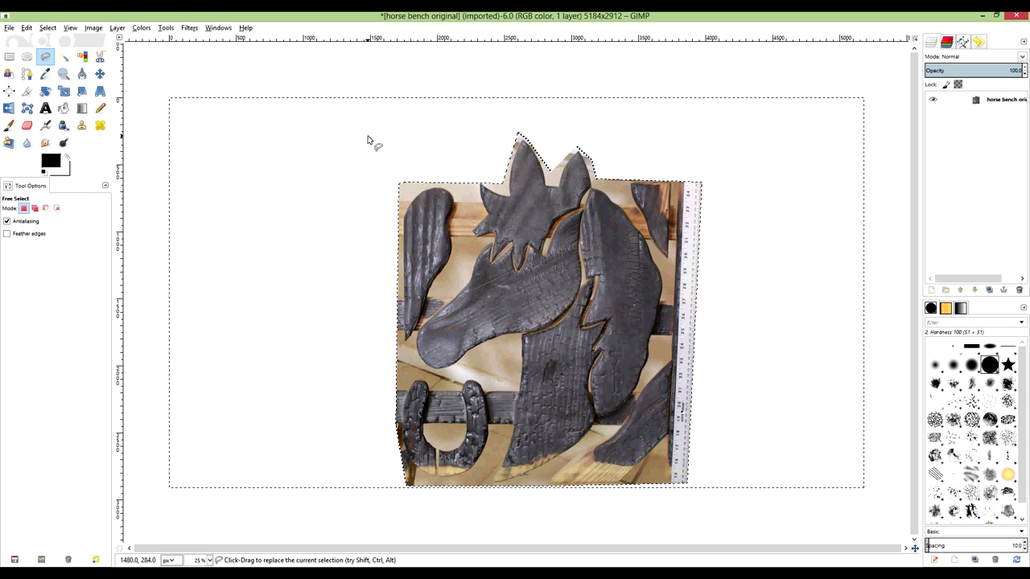
pyautogui.hotkey('ctrl', 'i')
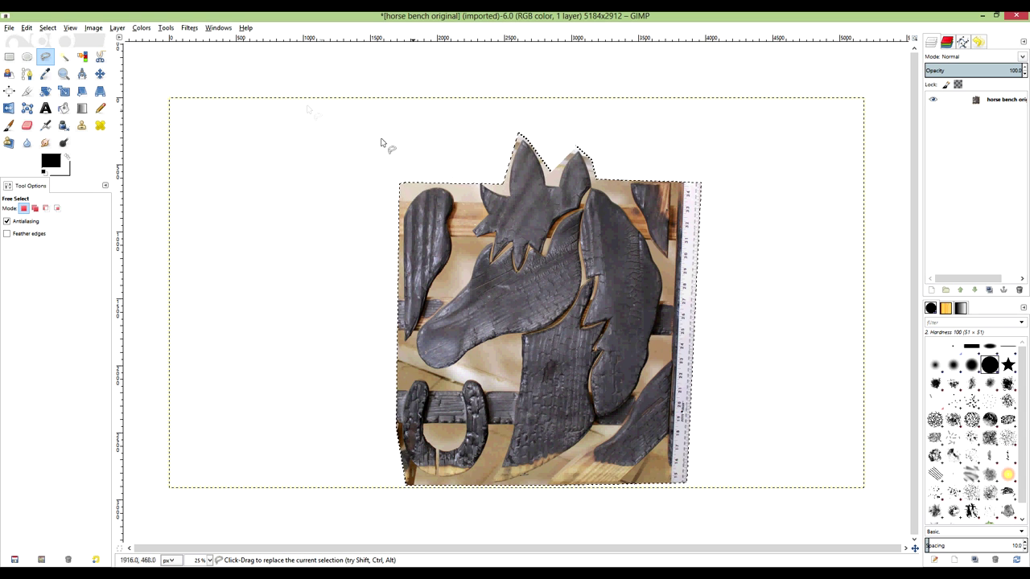
pyautogui.click(45, 28)
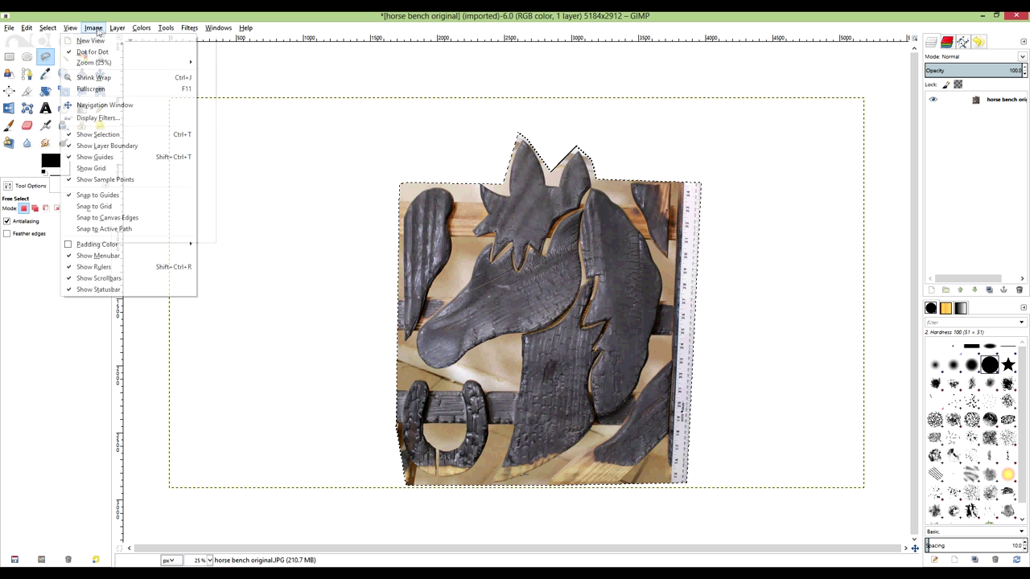
pyautogui.moveTo(93, 28)
pyautogui.click(113, 140)
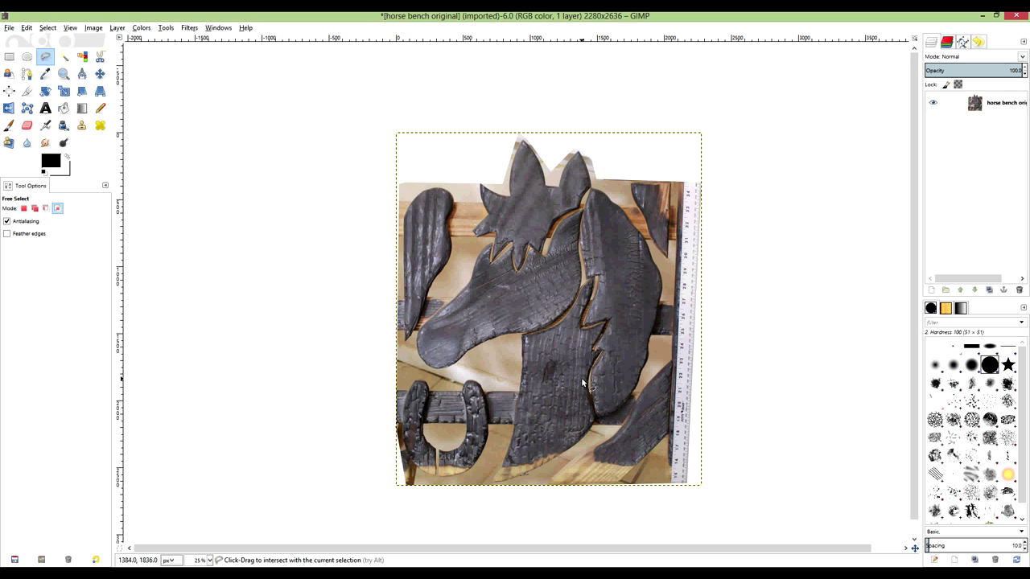
pyautogui.hotkey('ctrl', 'shift', 'a')
# With an enlarged eraser, whiten the background gaps at the neck, muzzle, bottom openings and left ear.
pyautogui.hotkey('shift', 'e')
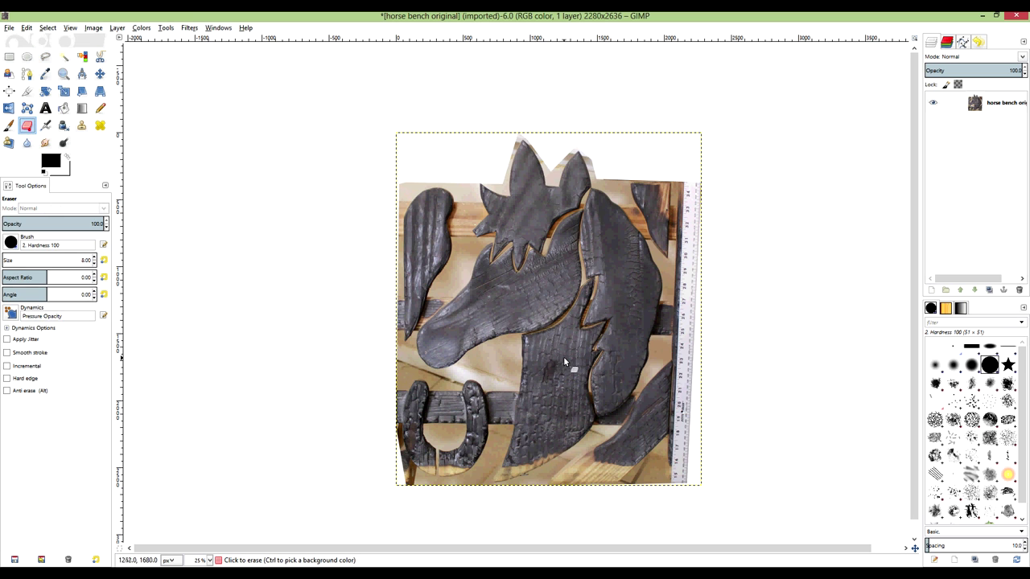
pyautogui.press(']')
pyautogui.press(']')
pyautogui.press(']')
pyautogui.press(']')
pyautogui.press(']')
pyautogui.press(']')
pyautogui.press(']')
pyautogui.press(']')
pyautogui.press(']')
pyautogui.press(']')
pyautogui.press(']')
pyautogui.press(']')
pyautogui.press(']')
pyautogui.press(']')
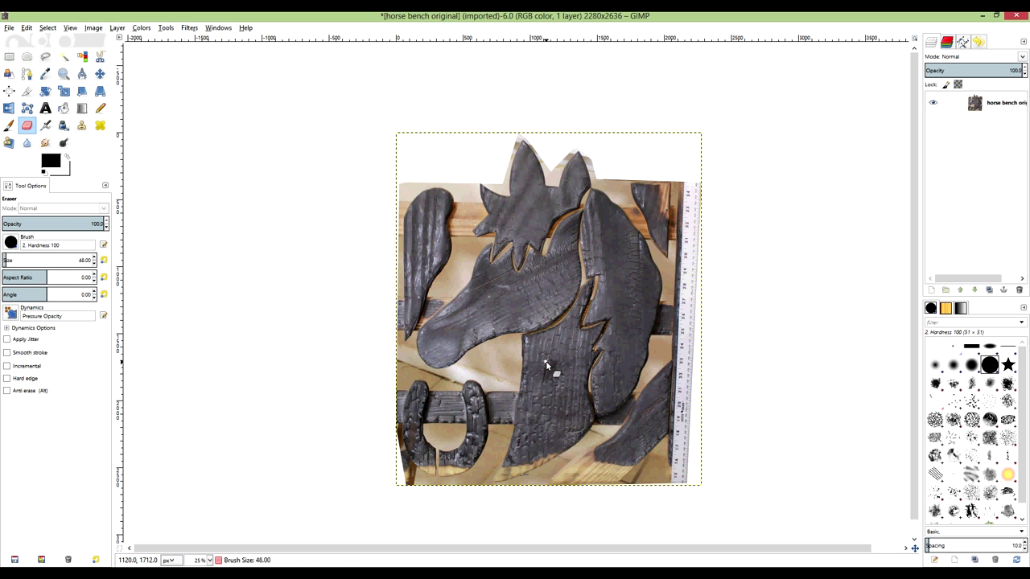
pyautogui.press(']')
pyautogui.press(']')
pyautogui.press(']')
pyautogui.press(']')
pyautogui.press(']')
pyautogui.press(']')
pyautogui.press(']')
pyautogui.press(']')
pyautogui.press(']')
pyautogui.press(']')
pyautogui.press(']')
pyautogui.press(']')
pyautogui.press(']')
pyautogui.press(']')
pyautogui.press(']')
pyautogui.press(']')
pyautogui.press(']')
pyautogui.press(']')
pyautogui.press(']')
pyautogui.press(']')
pyautogui.moveTo(540, 352)
pyautogui.mouseDown()
pyautogui.moveTo(528, 451)
pyautogui.moveTo(571, 426)
pyautogui.moveTo(571, 339)
pyautogui.moveTo(553, 350)
pyautogui.moveTo(545, 414)
pyautogui.moveTo(552, 427)
pyautogui.moveTo(568, 350)
pyautogui.mouseUp()
pyautogui.moveTo(462, 334)
pyautogui.mouseDown()
pyautogui.moveTo(441, 339)
pyautogui.moveTo(544, 308)
pyautogui.moveTo(563, 265)
pyautogui.moveTo(505, 286)
pyautogui.moveTo(475, 331)
pyautogui.moveTo(523, 306)
pyautogui.mouseUp()
pyautogui.moveTo(427, 277)
pyautogui.mouseDown()
pyautogui.moveTo(434, 217)
pyautogui.moveTo(423, 249)
pyautogui.mouseUp()
pyautogui.moveTo(587, 468)
pyautogui.mouseDown()
pyautogui.moveTo(631, 450)
pyautogui.moveTo(655, 424)
pyautogui.moveTo(656, 400)
pyautogui.moveTo(592, 470)
pyautogui.mouseUp()
pyautogui.moveTo(618, 398)
pyautogui.mouseDown()
pyautogui.moveTo(626, 308)
pyautogui.moveTo(603, 229)
pyautogui.moveTo(625, 263)
pyautogui.moveTo(628, 324)
pyautogui.moveTo(610, 385)
pyautogui.moveTo(643, 284)
pyautogui.moveTo(620, 242)
pyautogui.moveTo(617, 294)
pyautogui.mouseUp()
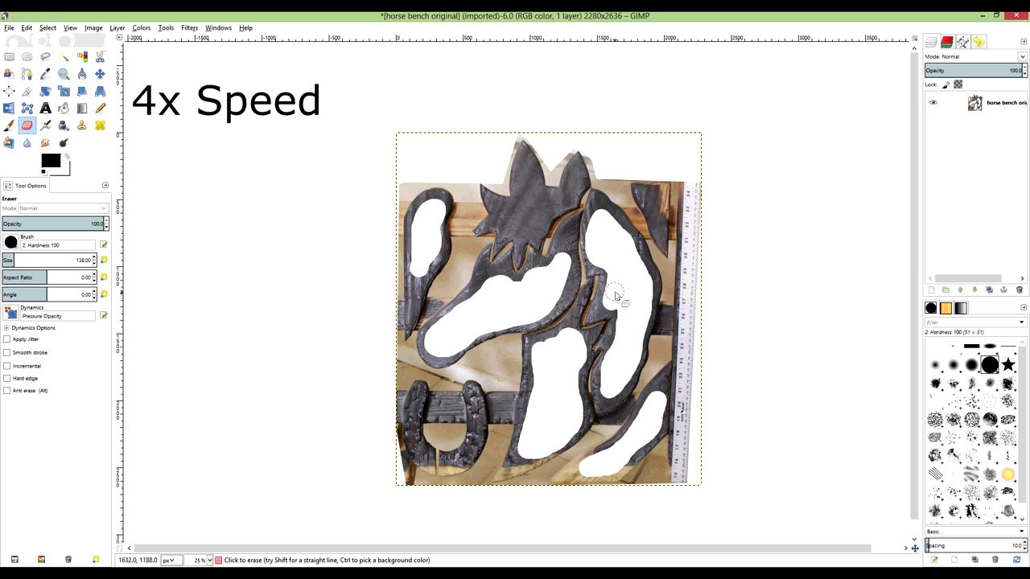
pyautogui.moveTo(523, 218)
pyautogui.mouseDown()
pyautogui.moveTo(530, 179)
pyautogui.moveTo(549, 197)
pyautogui.moveTo(532, 231)
pyautogui.moveTo(576, 180)
pyautogui.moveTo(531, 193)
pyautogui.mouseUp()
# Touch up the right ear opening, undo the accidental clear, and erase inside the horseshoe.
pyautogui.press('[')
pyautogui.press('[')
pyautogui.moveTo(653, 198); pyautogui.dragTo(667, 229)
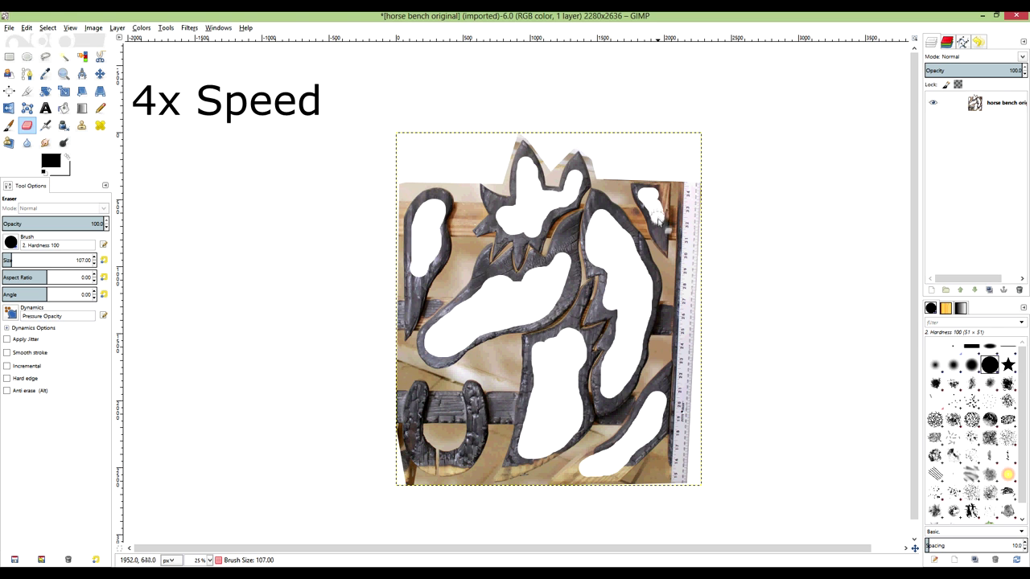
pyautogui.press('Delete')
pyautogui.hotkey('ctrl', 'z')
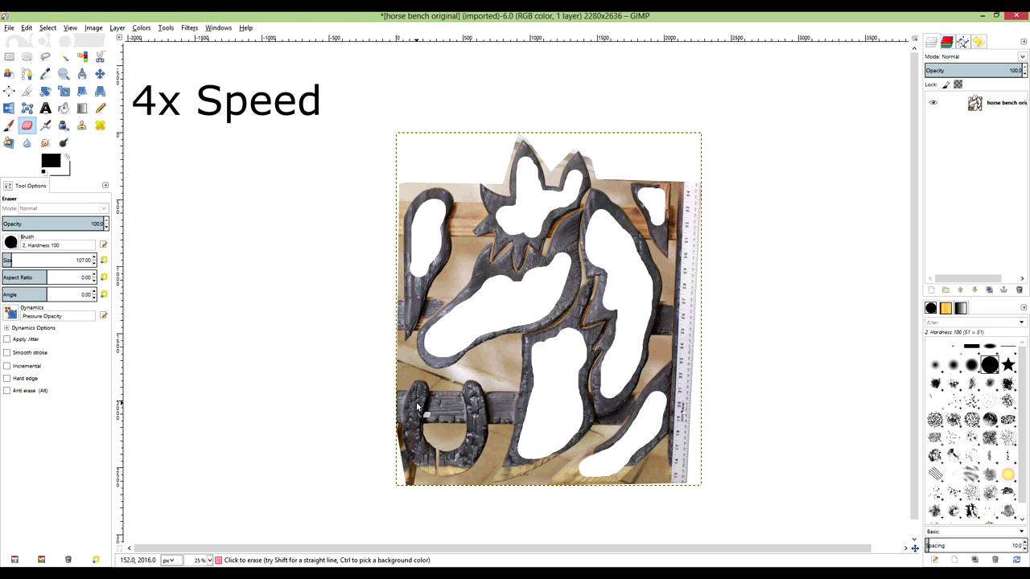
pyautogui.press('[')
pyautogui.scroll(3, 418, 414)
pyautogui.moveTo(324, 357)
pyautogui.mouseDown()
pyautogui.moveTo(424, 452)
pyautogui.moveTo(481, 415)
pyautogui.moveTo(496, 338)
pyautogui.moveTo(486, 256)
pyautogui.mouseUp()
pyautogui.scroll(-2, 668, 347)
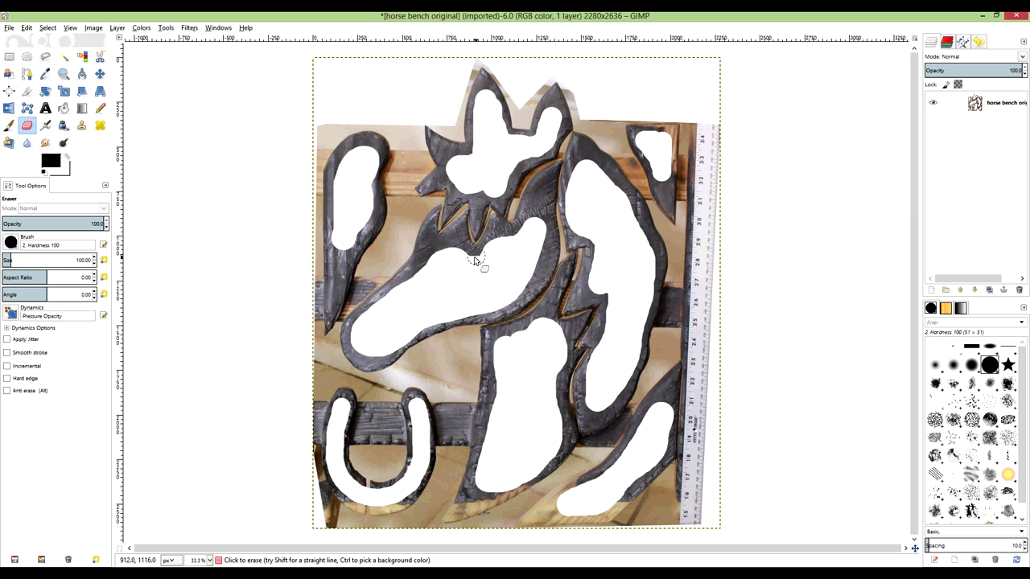
# Export the edited image to the Desktop as horse bench modified.JPG.
pyautogui.click(8, 27)
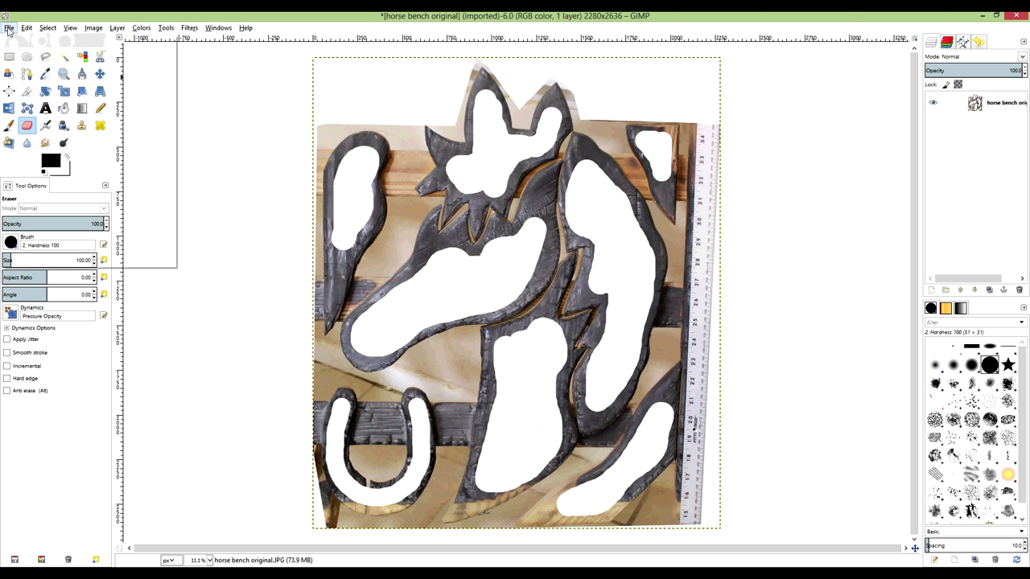
pyautogui.click(36, 171)
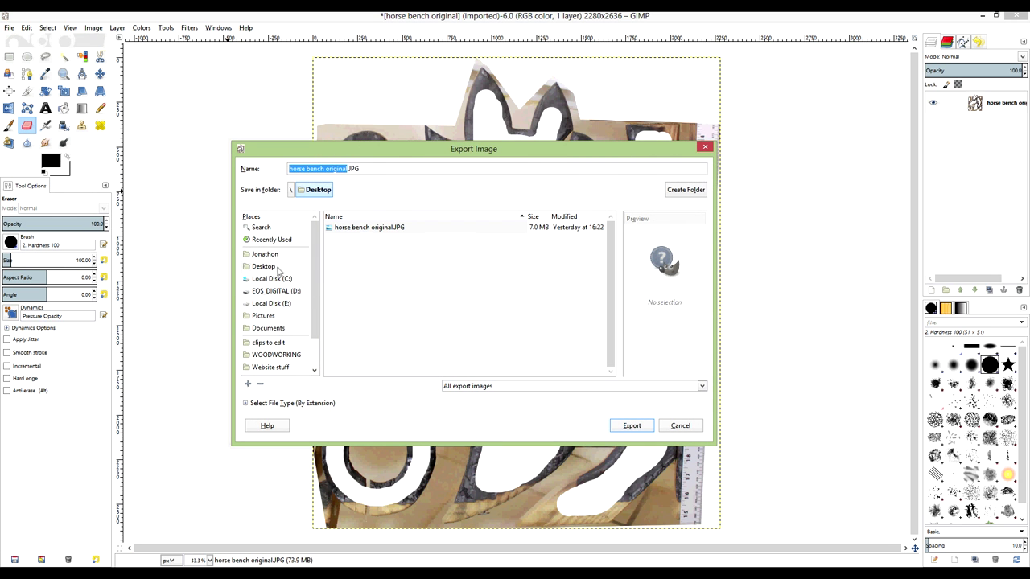
pyautogui.click(277, 270)
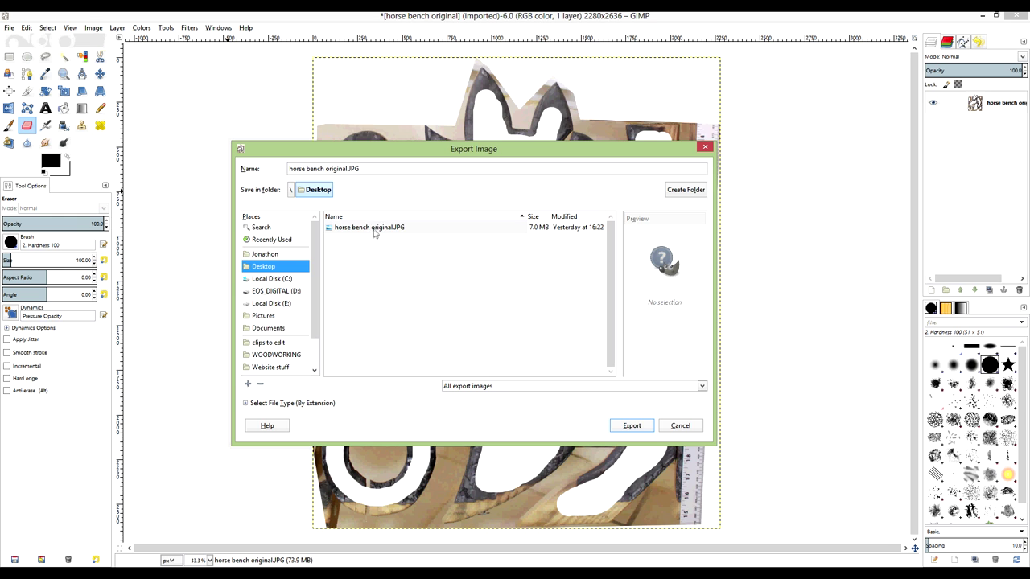
pyautogui.doubleClick(335, 169)
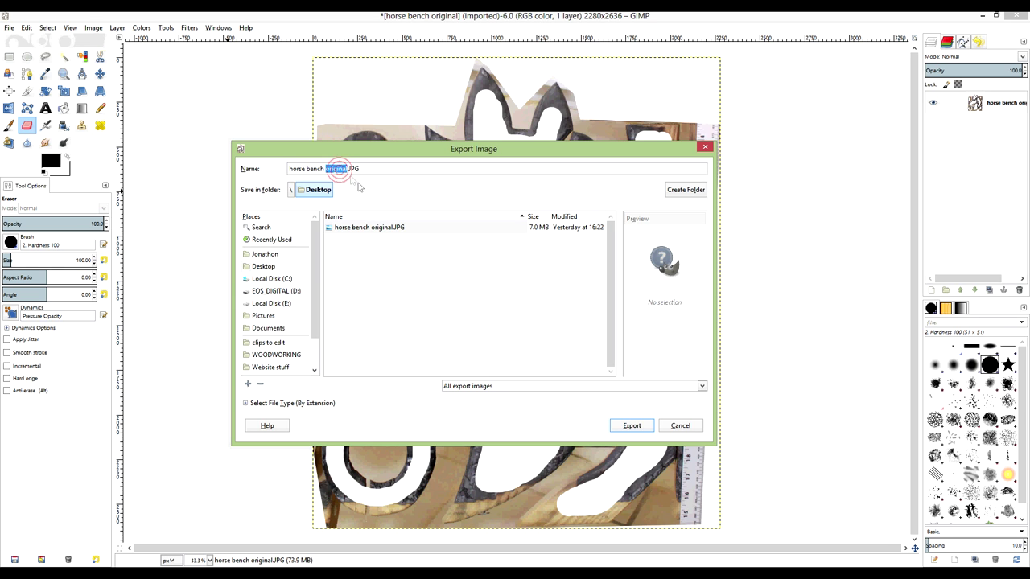
pyautogui.write('modified')
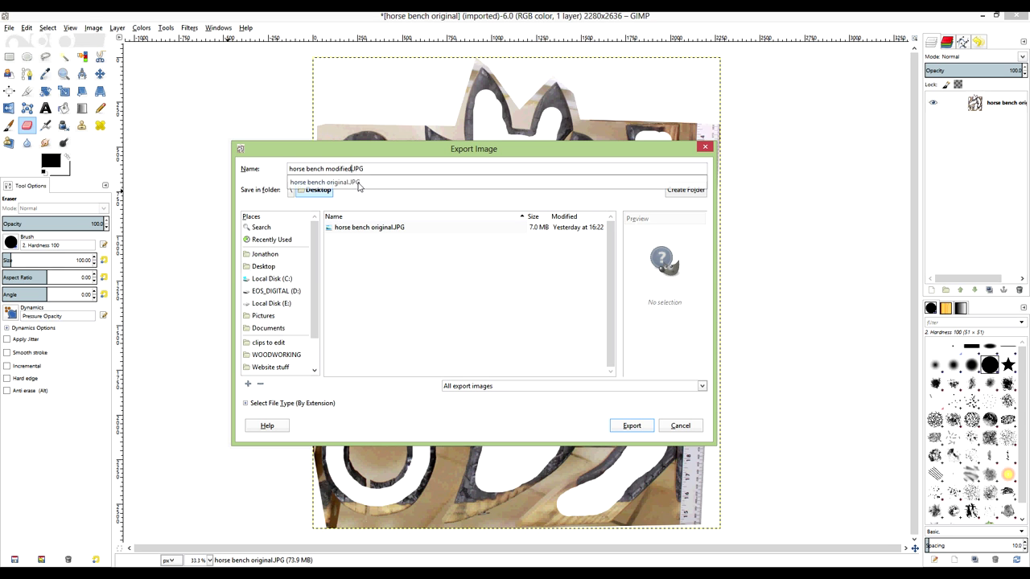
pyautogui.press('Return')
pyautogui.press('Return')
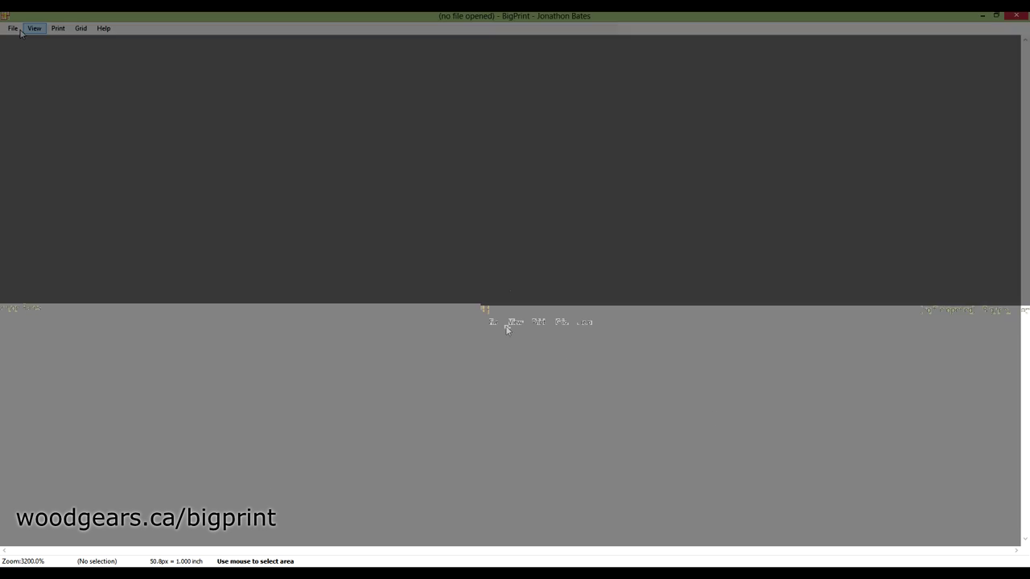
# Open horse bench modified.JPG in BigPrint.
pyautogui.click(13, 28)
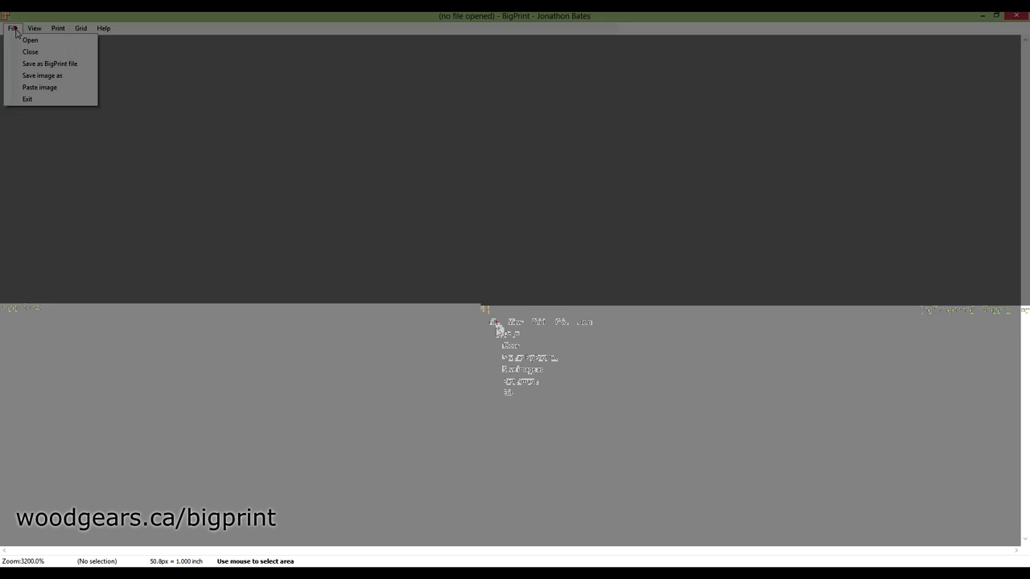
pyautogui.click(16, 44)
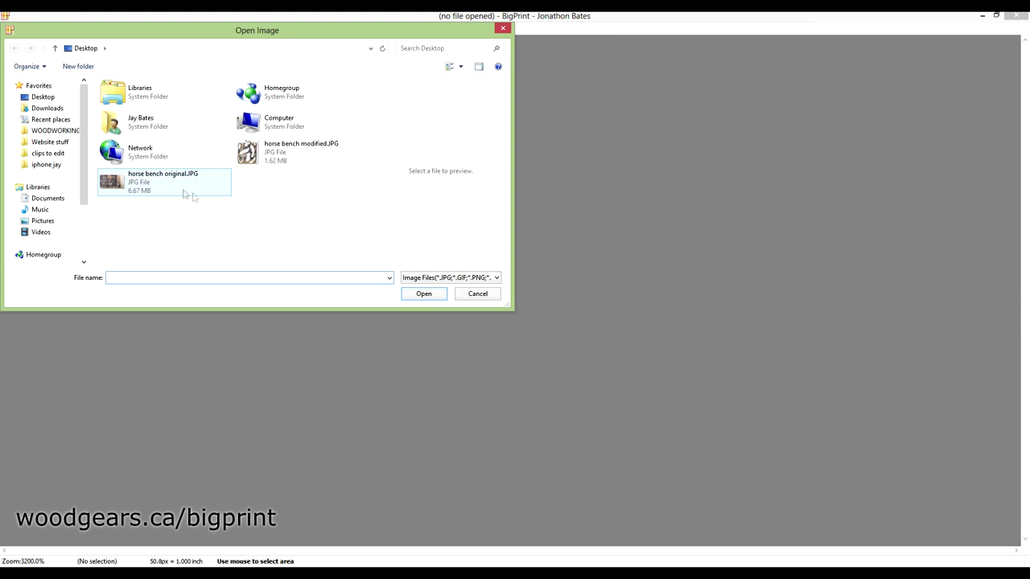
pyautogui.click(298, 151)
pyautogui.click(423, 294)
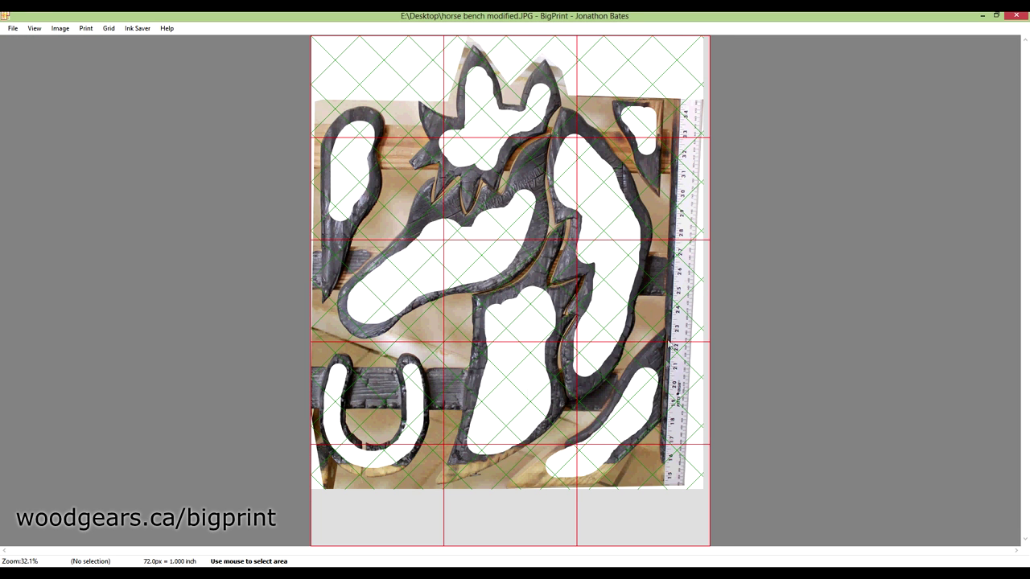
# Calibrate the scale so the ruler's 15 and 34 marks are 19 inches apart.
pyautogui.click(60, 29)
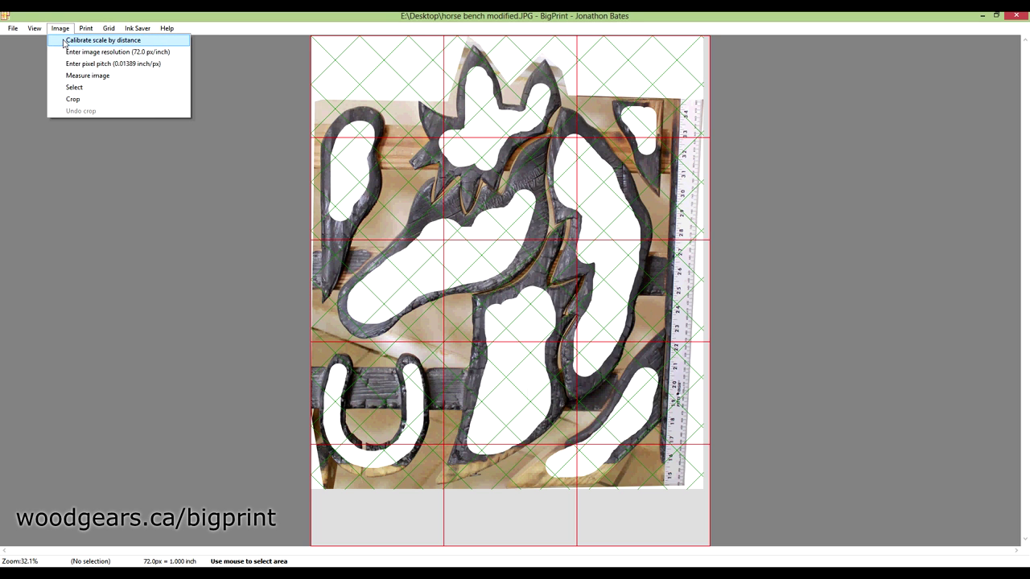
pyautogui.click(64, 40)
pyautogui.scroll(5, 644, 462)
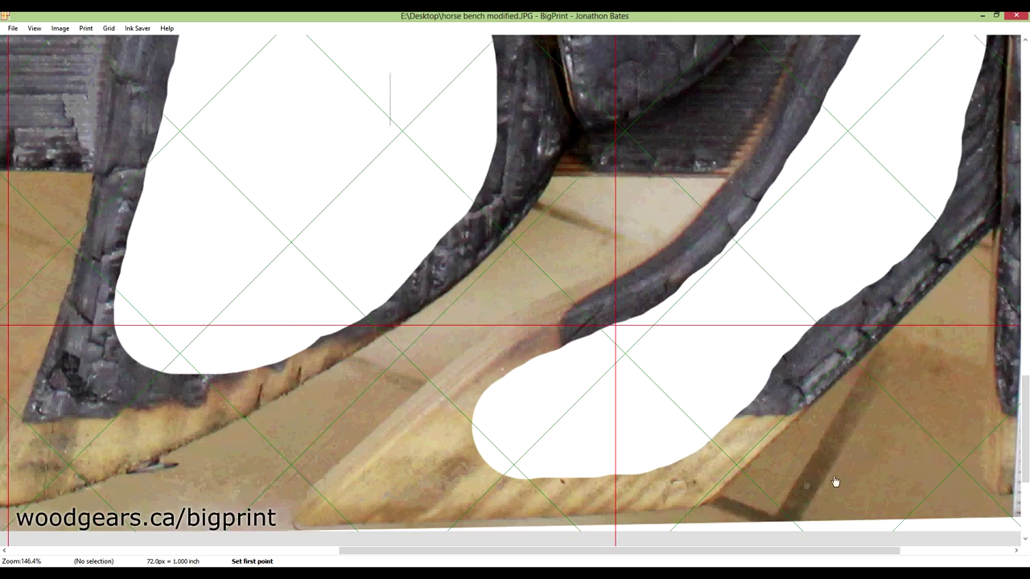
pyautogui.moveTo(783, 555); pyautogui.dragTo(871, 555)
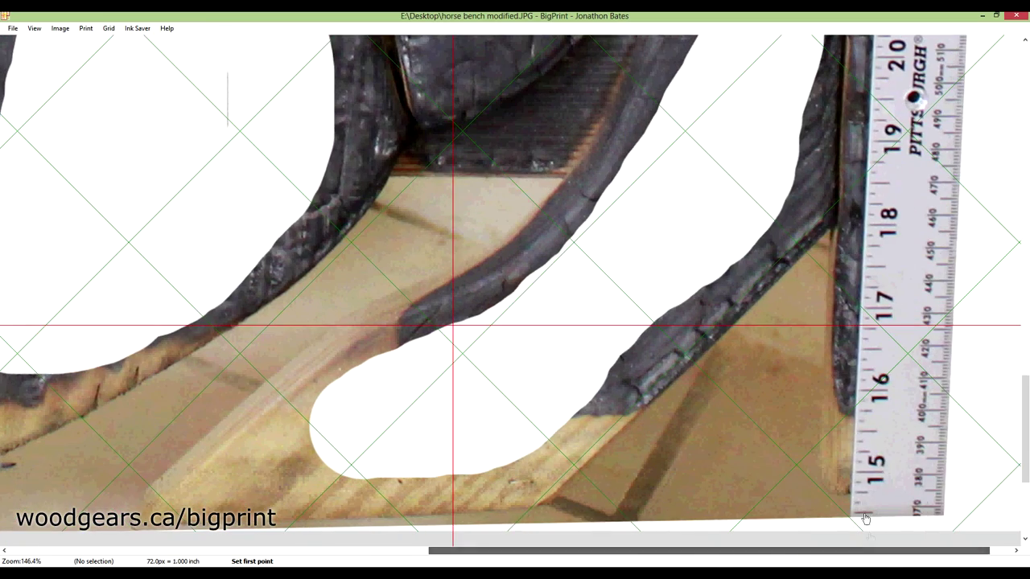
pyautogui.click(856, 476)
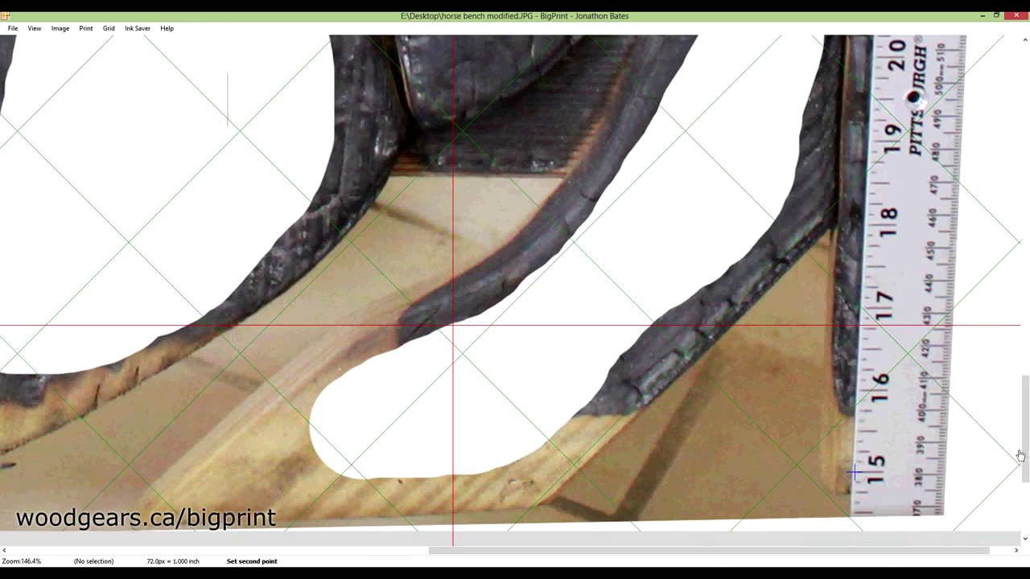
pyautogui.moveTo(1020, 455); pyautogui.dragTo(1019, 139)
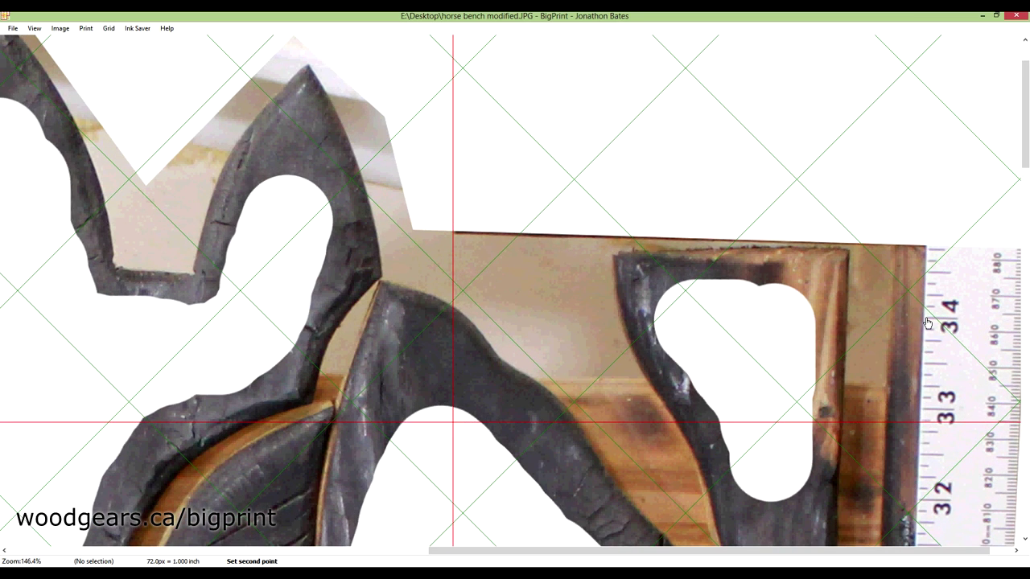
pyautogui.click(927, 322)
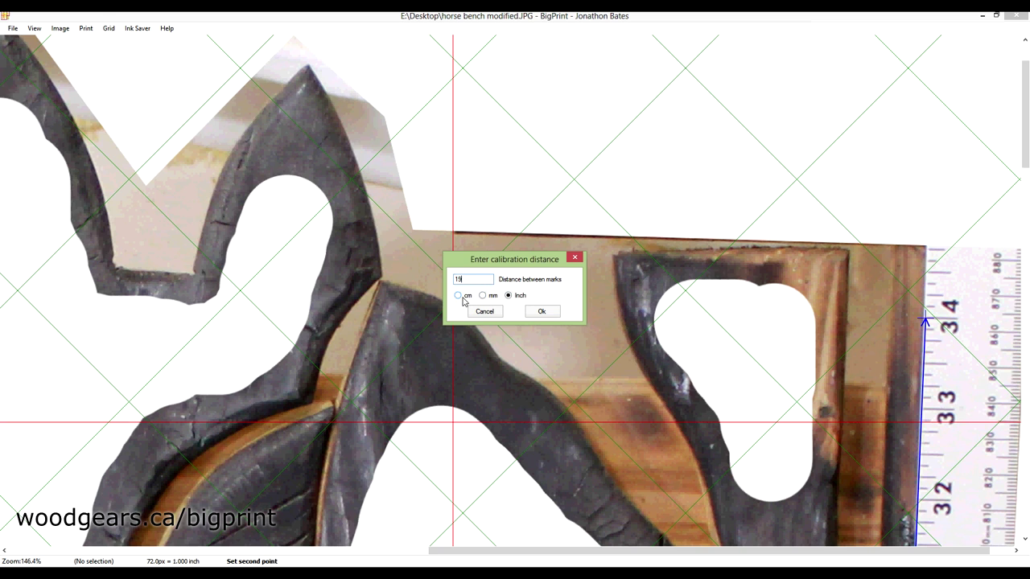
pyautogui.click(536, 314)
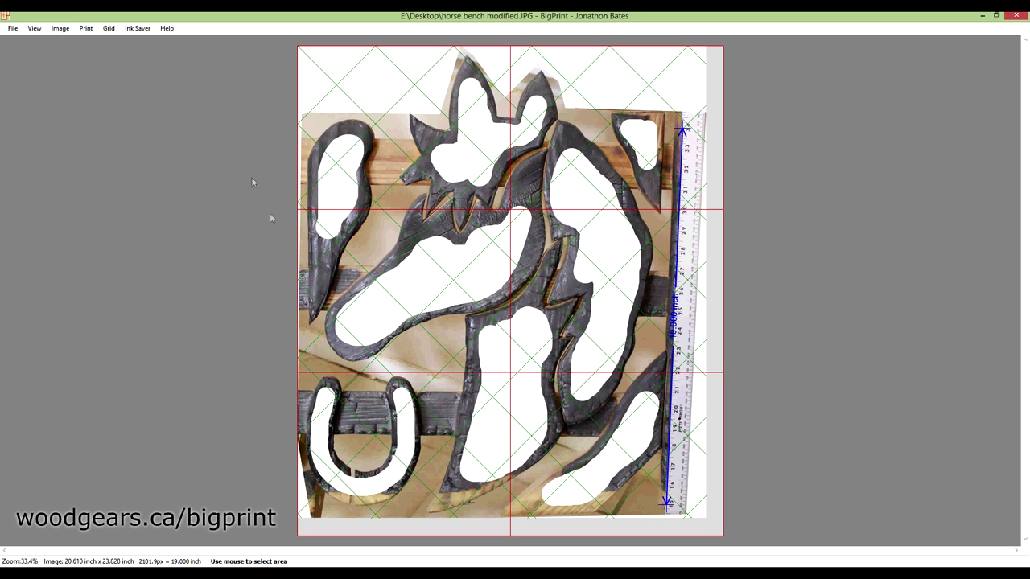
pyautogui.click(137, 28)
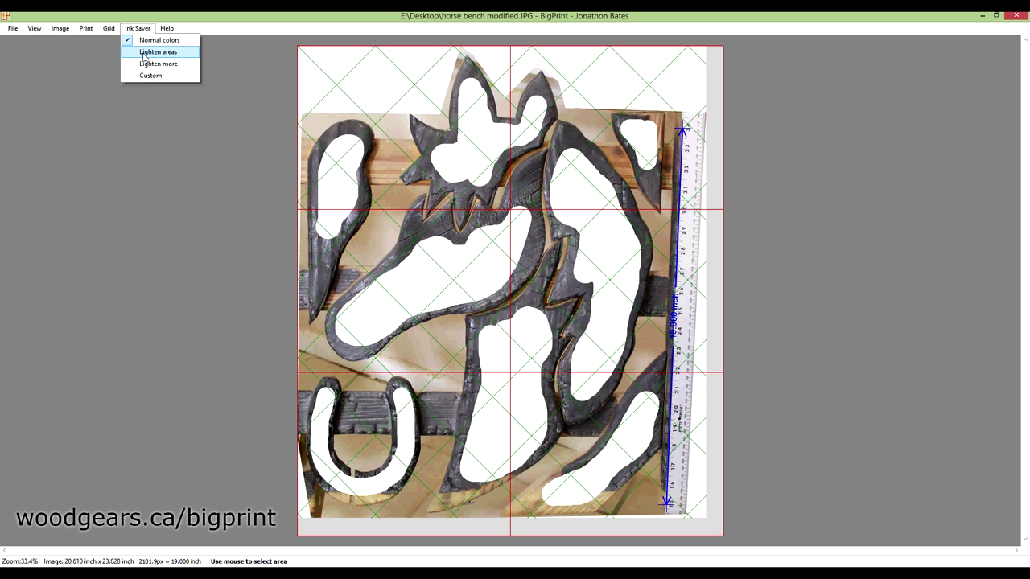
# Apply a Custom Ink Saver with gamma 2.52 and faded edges, then close the panel.
pyautogui.click(143, 53)
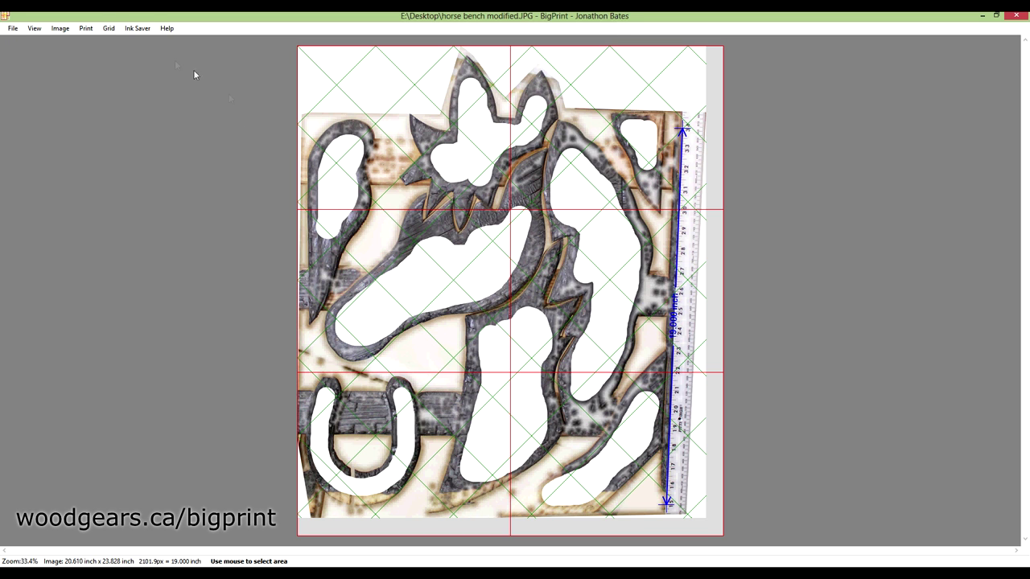
pyautogui.click(137, 28)
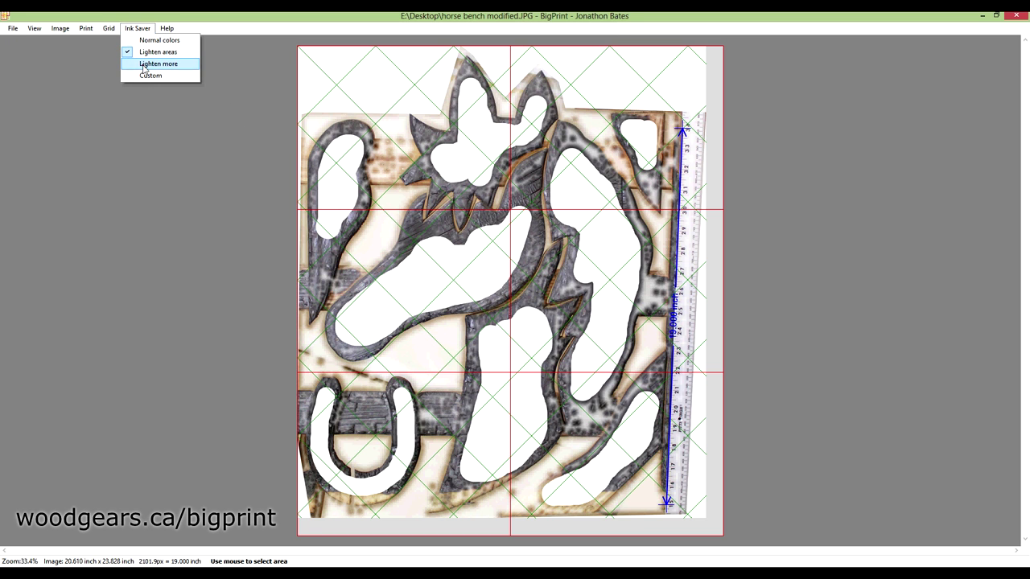
pyautogui.click(144, 65)
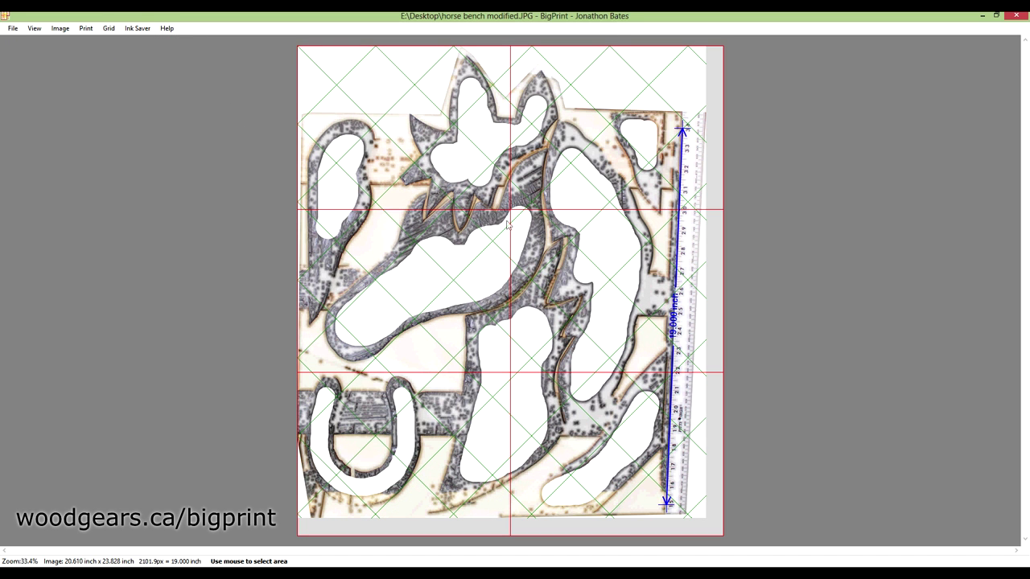
pyautogui.click(136, 28)
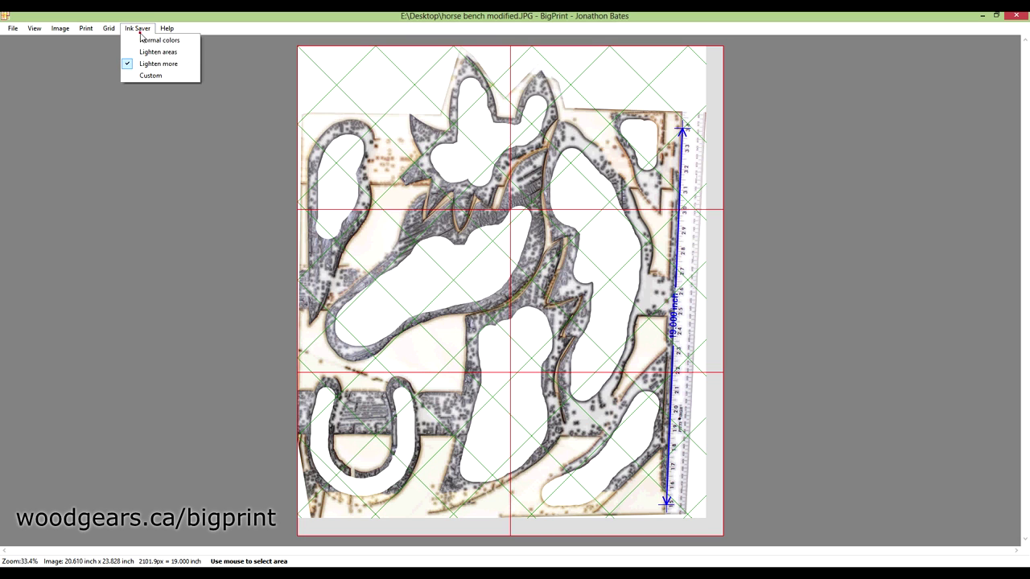
pyautogui.click(152, 77)
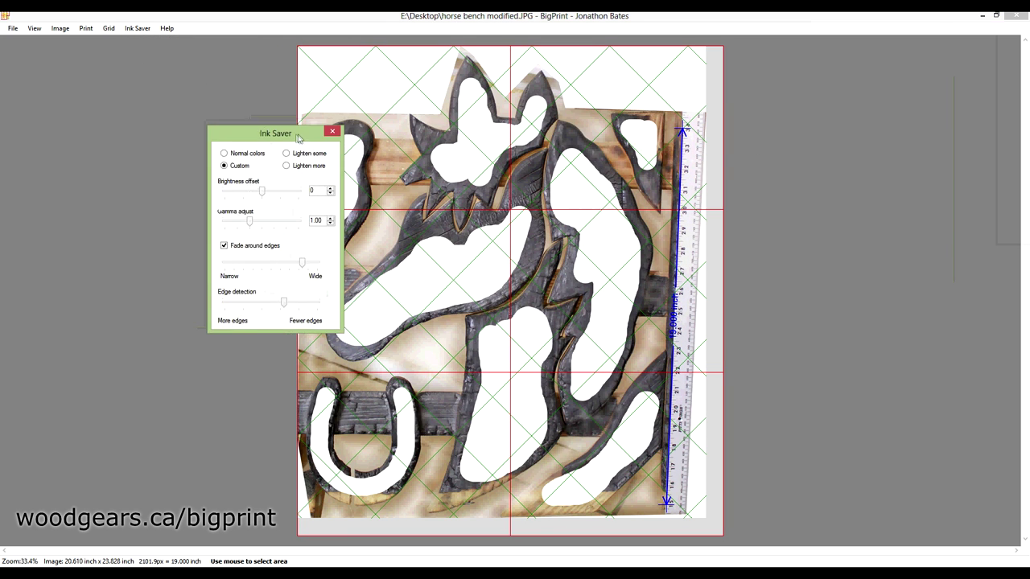
pyautogui.moveTo(297, 137); pyautogui.dragTo(245, 136)
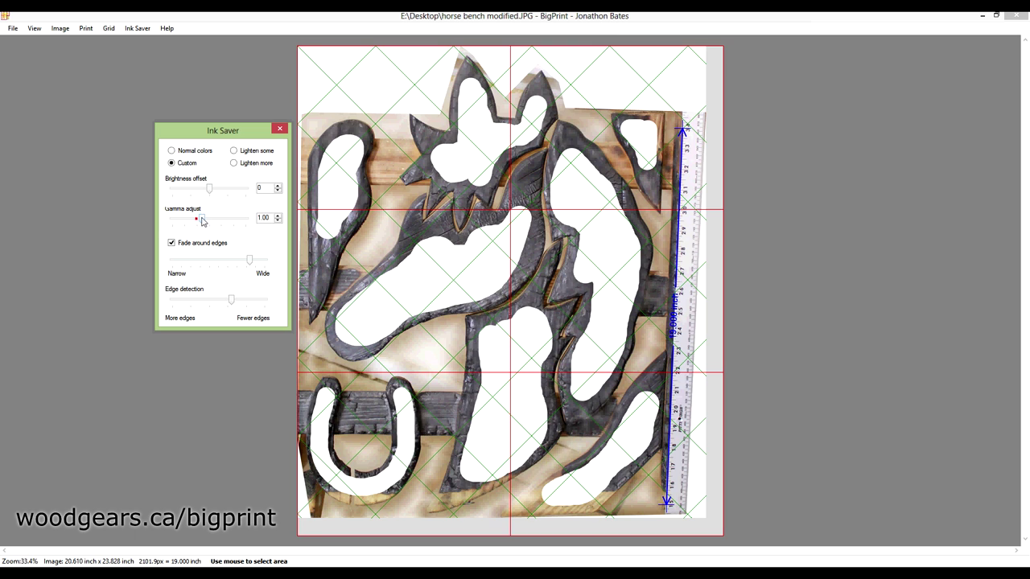
pyautogui.moveTo(203, 221); pyautogui.dragTo(234, 226)
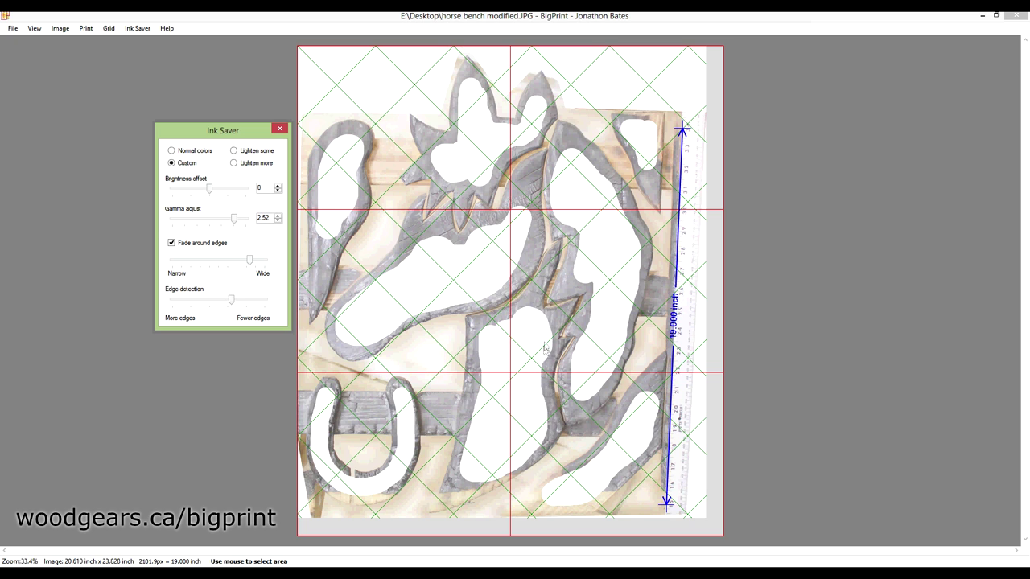
pyautogui.click(279, 129)
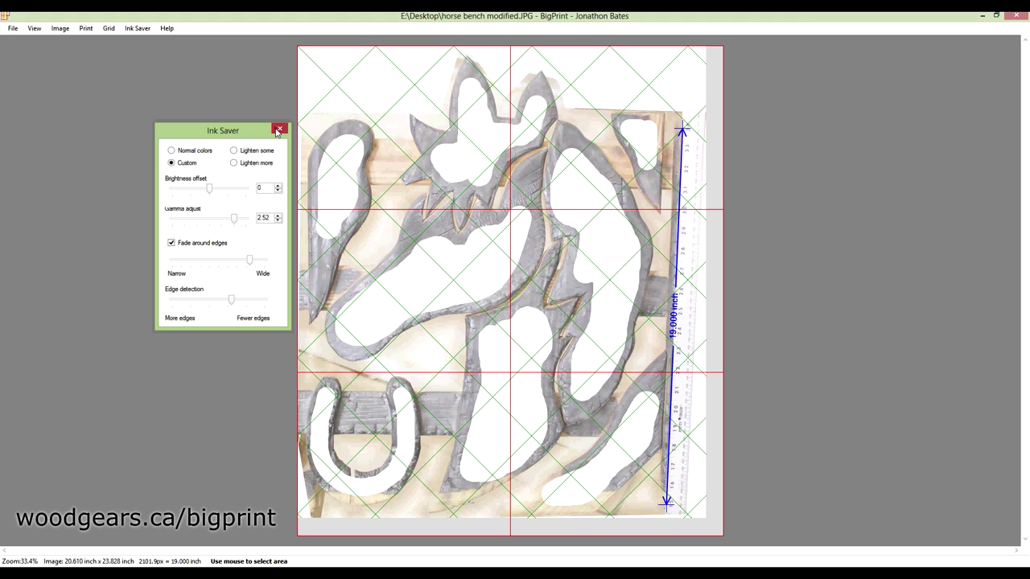
# In Print Setup, choose PrimoPDF as the printer.
pyautogui.click(85, 29)
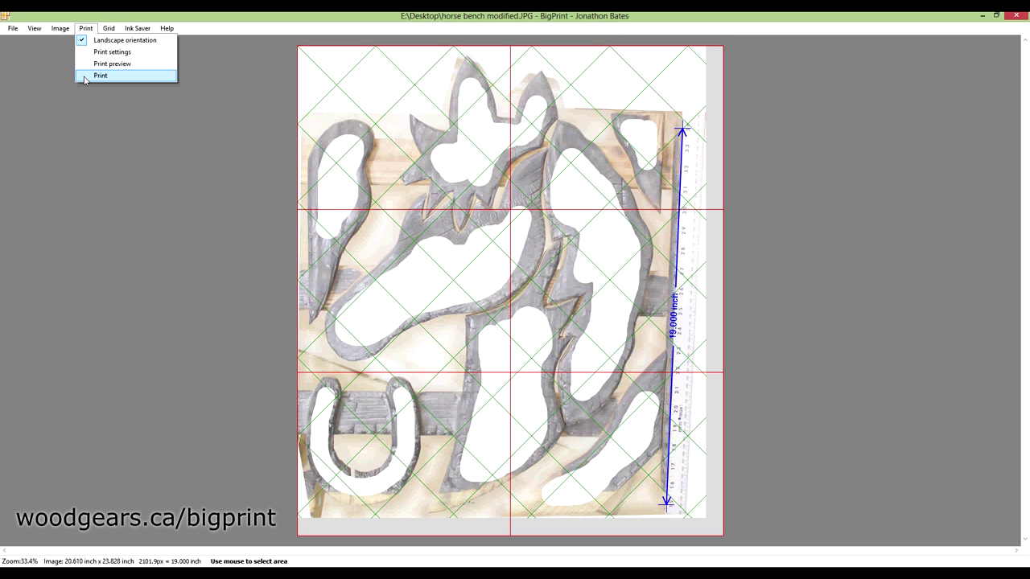
pyautogui.click(85, 76)
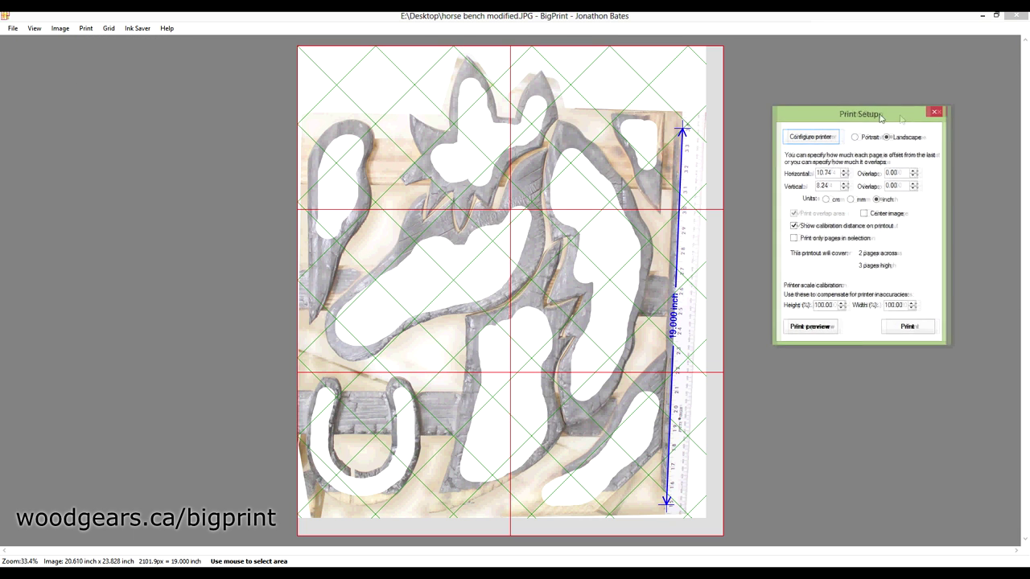
pyautogui.click(785, 137)
pyautogui.click(912, 168)
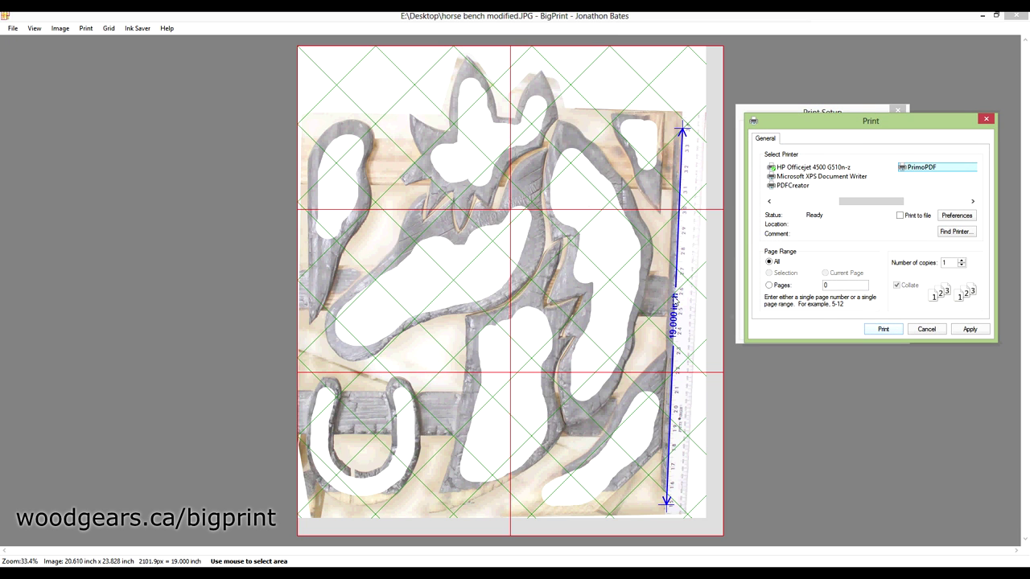
pyautogui.click(882, 330)
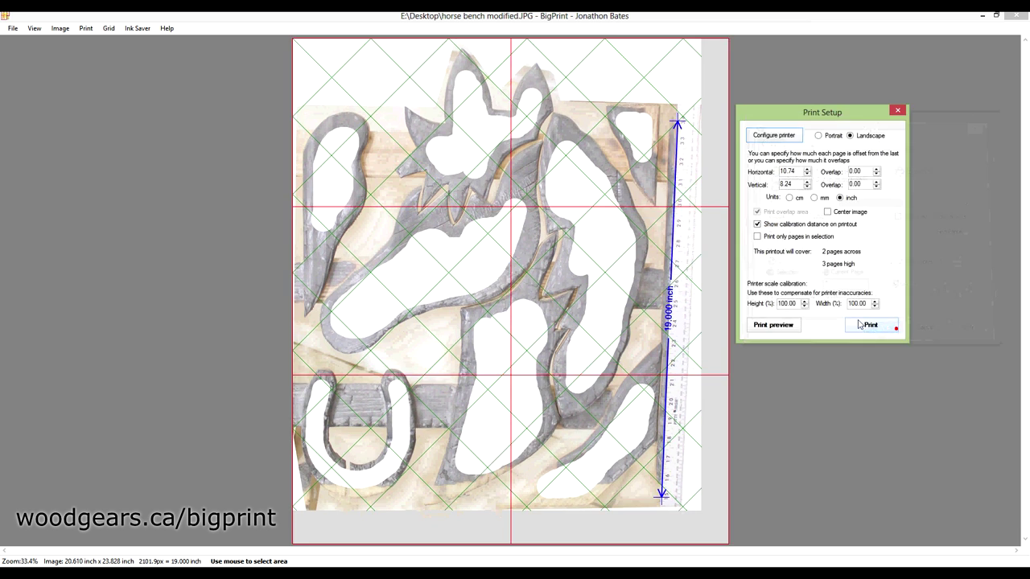
# Set the horizontal page overlap to 0.60 inches for two pages across.
pyautogui.click(876, 170)
pyautogui.click(876, 169)
pyautogui.click(876, 169)
pyautogui.click(876, 170)
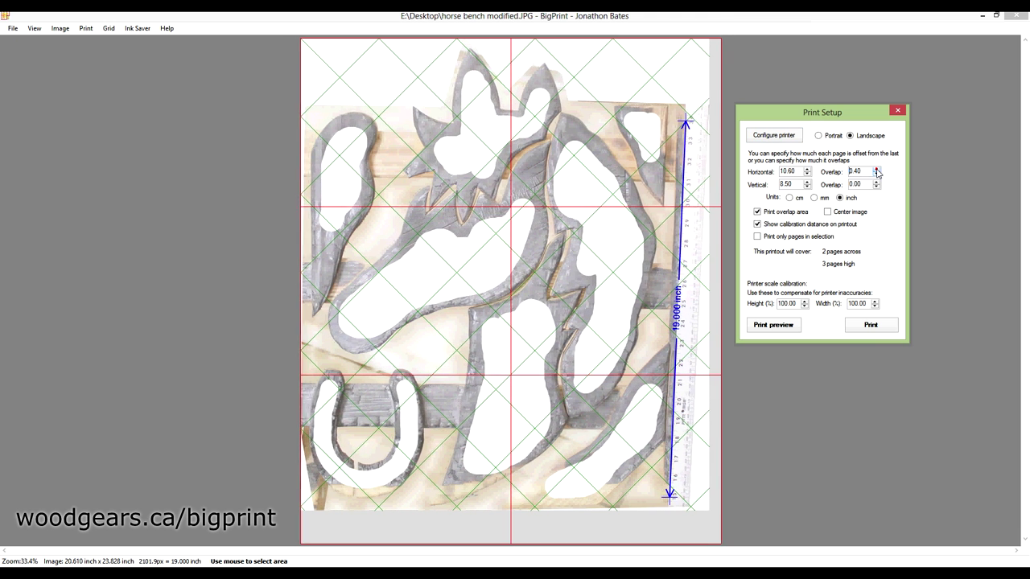
pyautogui.click(876, 170)
pyautogui.click(876, 170)
pyautogui.click(876, 170)
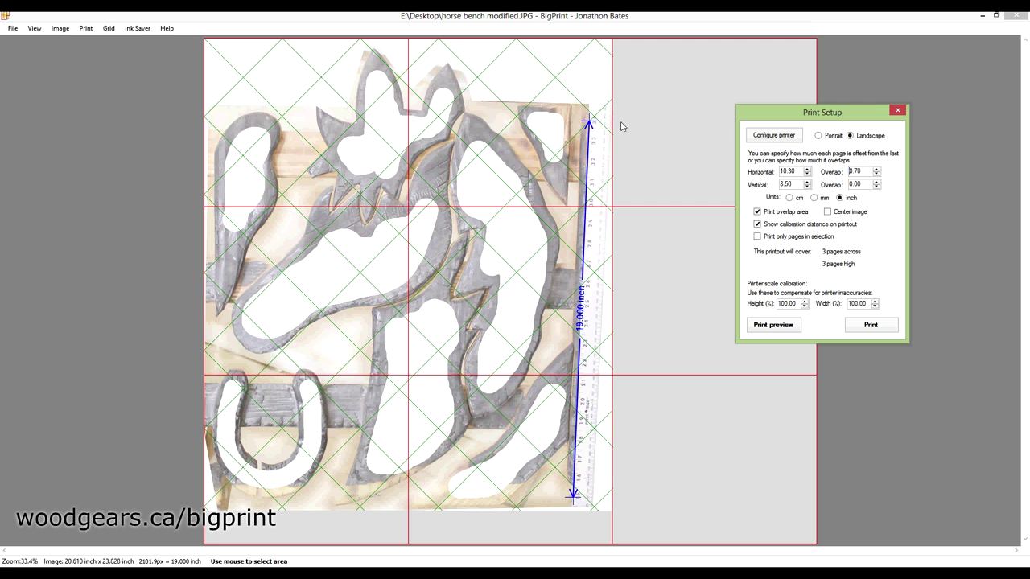
pyautogui.click(877, 174)
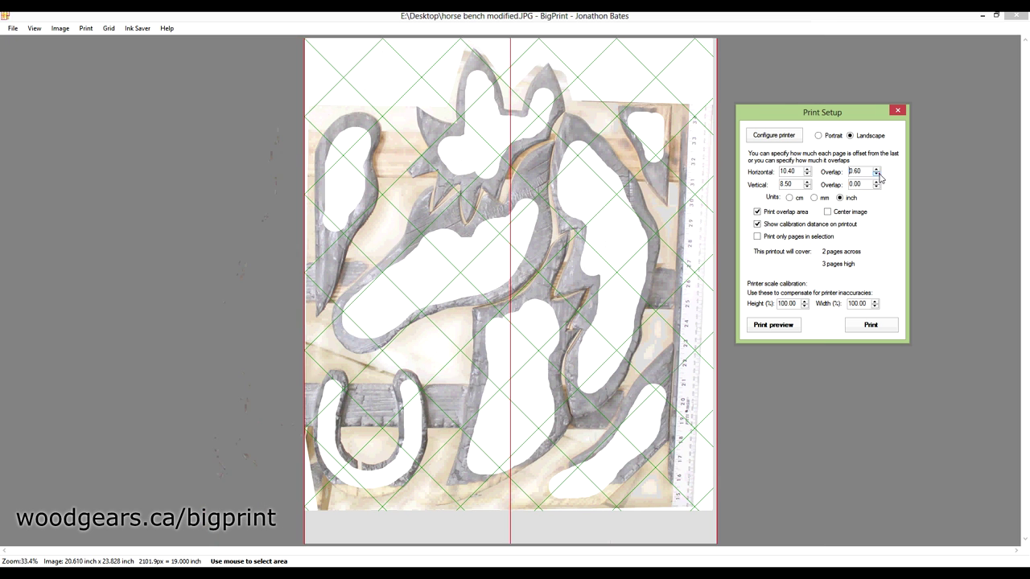
# Set the vertical overlap to 0.50 inches for three pages high and centre the image.
pyautogui.click(877, 184)
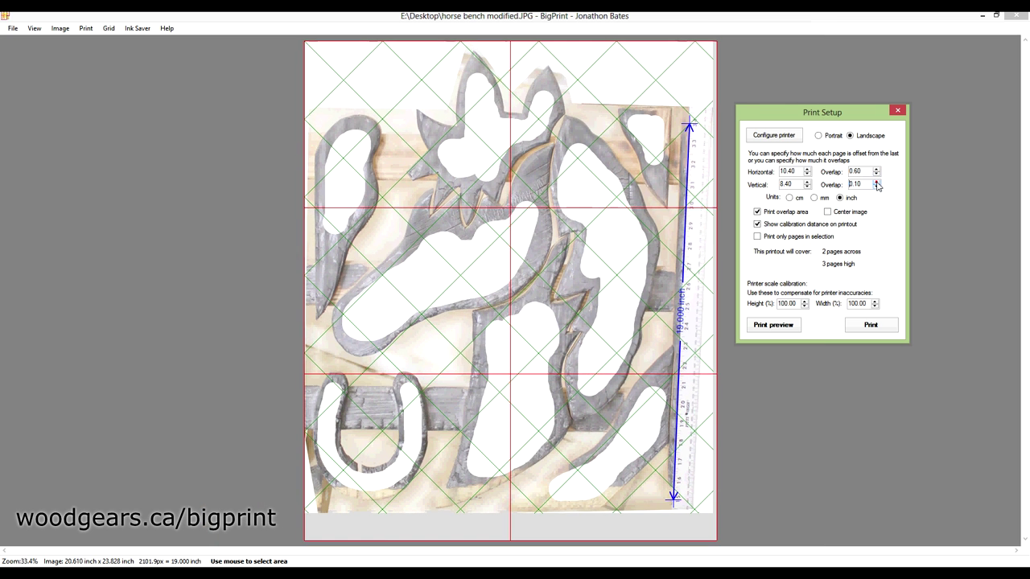
pyautogui.click(877, 183)
pyautogui.click(876, 184)
pyautogui.click(877, 183)
pyautogui.click(877, 184)
pyautogui.click(877, 183)
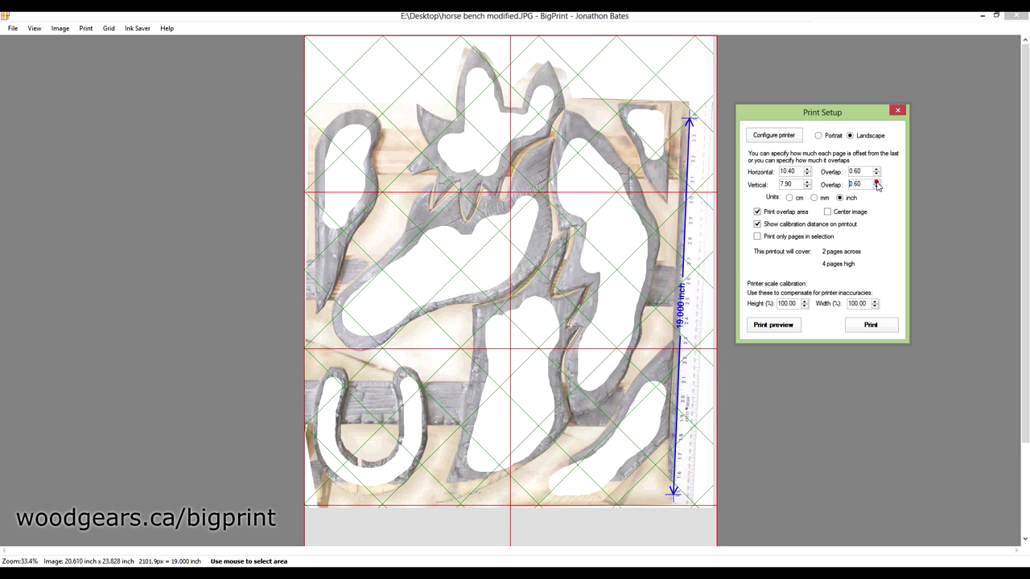
pyautogui.click(877, 187)
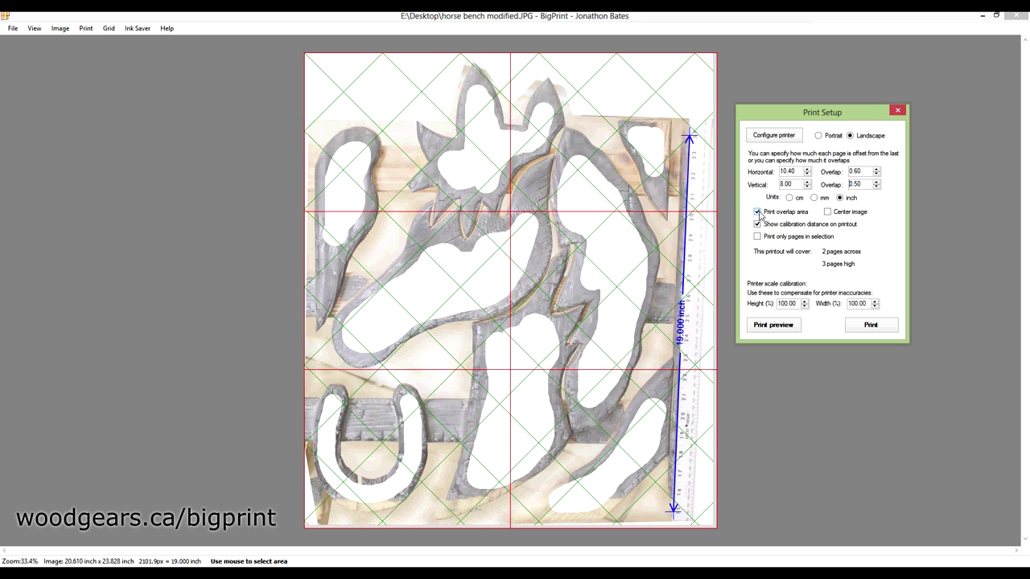
pyautogui.click(828, 212)
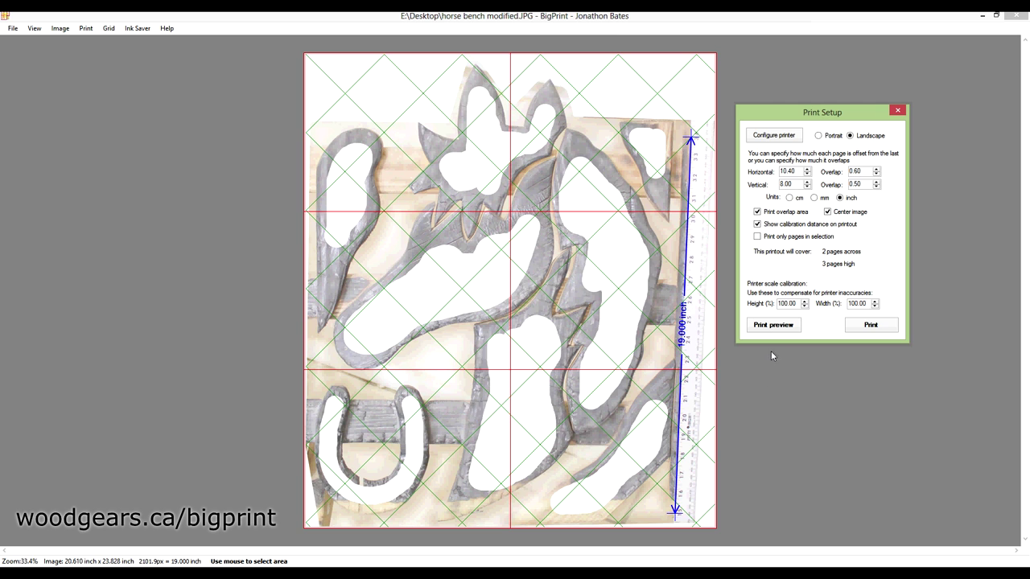
# Print the tiled pages via PrimoPDF to horse bench output.pdf, overwriting the existing file.
pyautogui.click(865, 327)
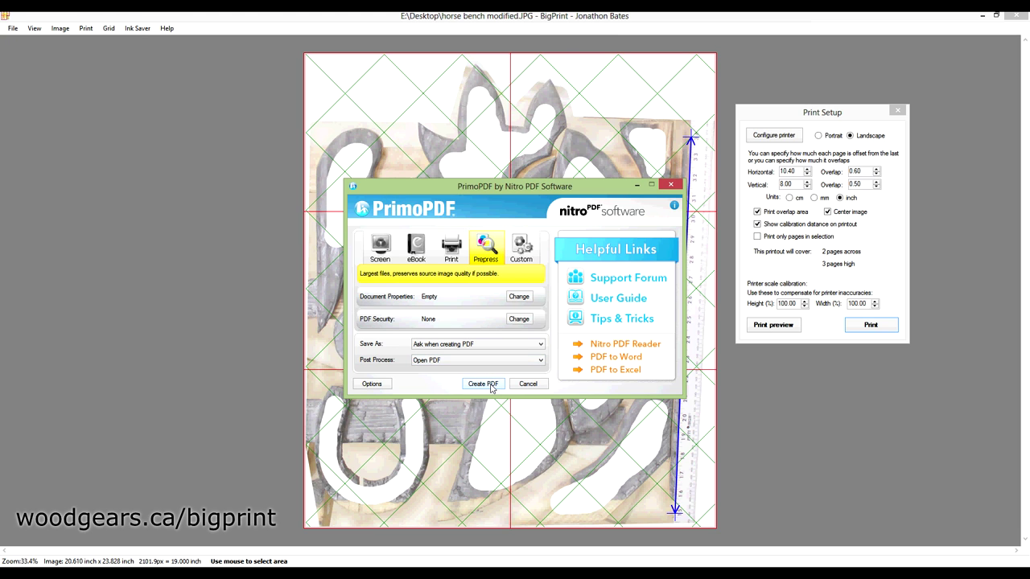
pyautogui.click(489, 384)
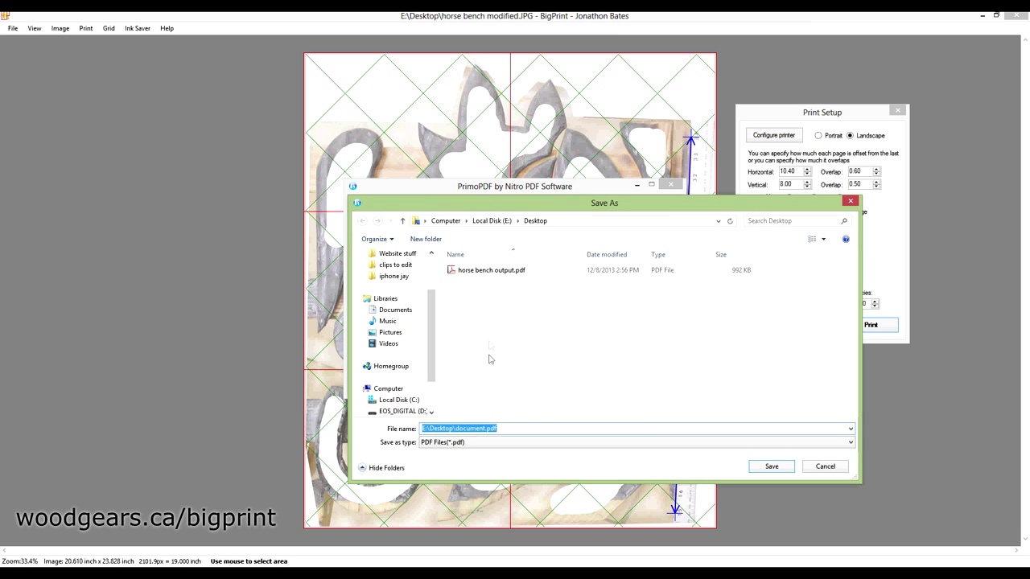
pyautogui.click(489, 271)
pyautogui.click(770, 466)
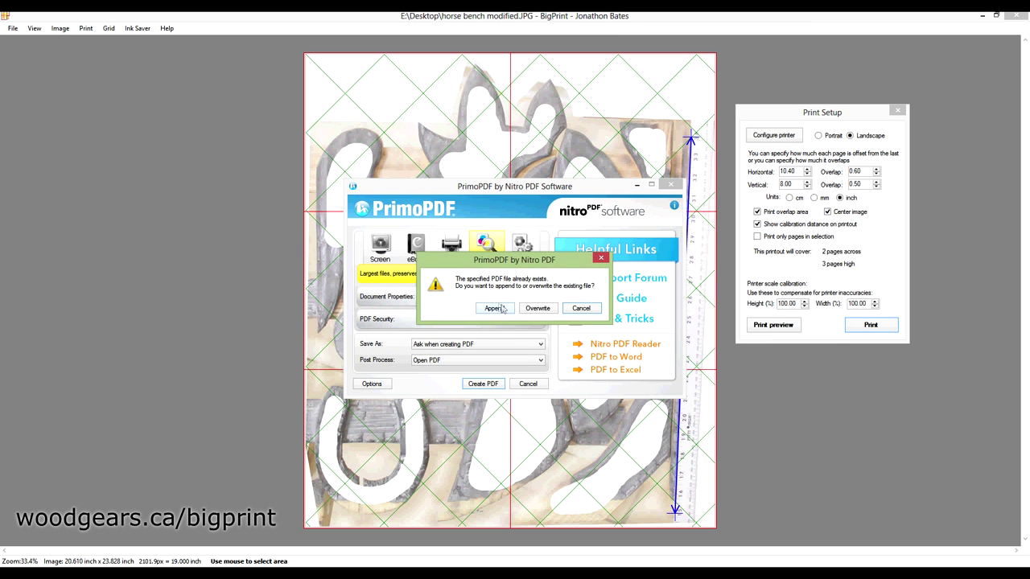
pyautogui.click(532, 311)
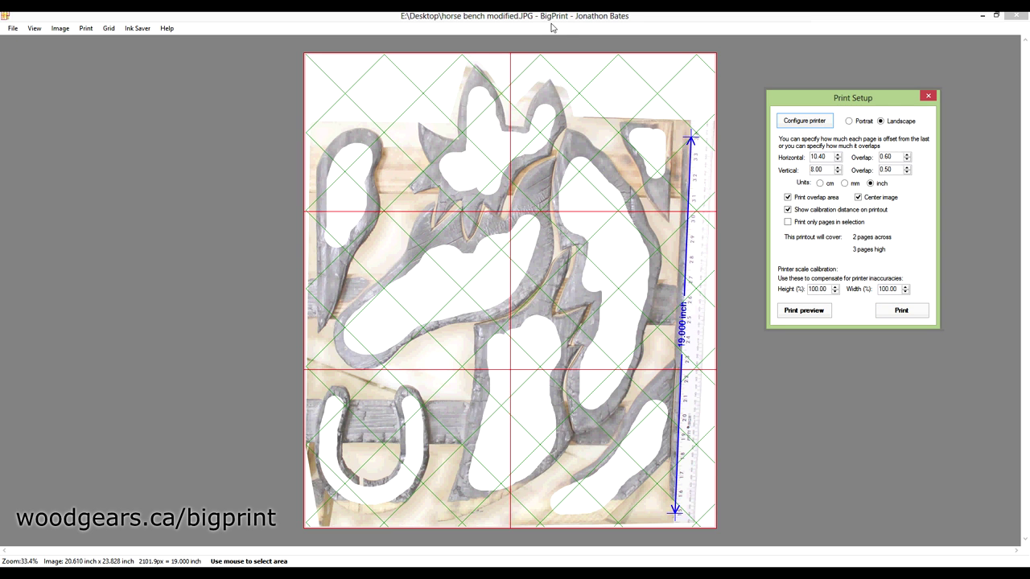
pyautogui.click(801, 122)
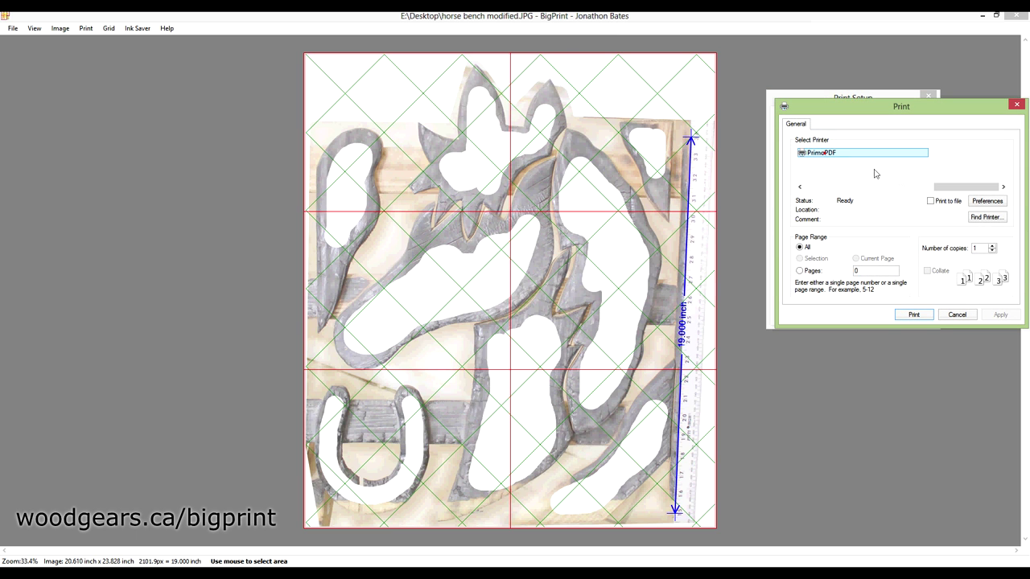
pyautogui.moveTo(945, 186); pyautogui.dragTo(881, 186)
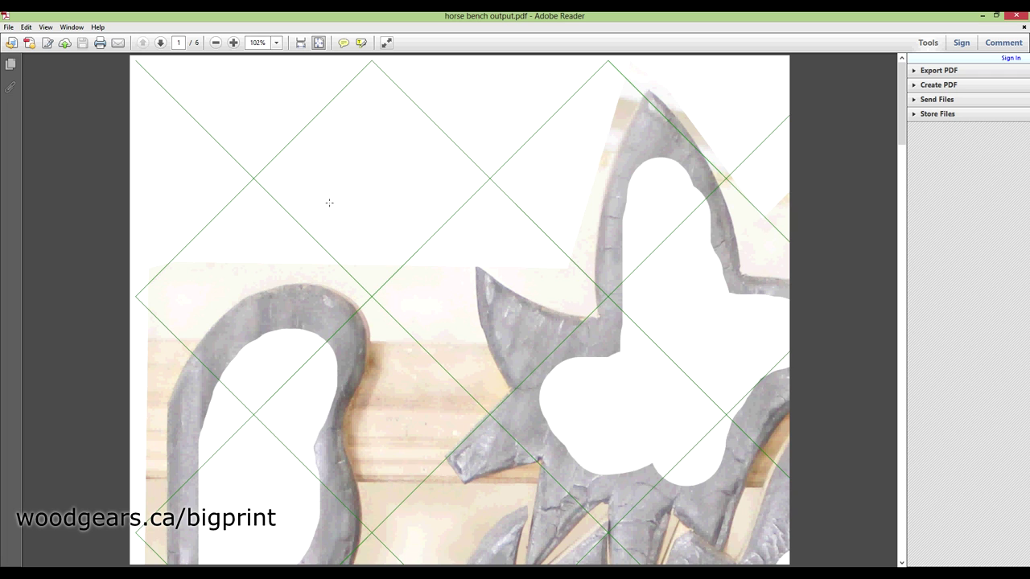
# Set Adobe Reader's print dialog to Actual size page sizing for the six-page PDF.
pyautogui.click(99, 42)
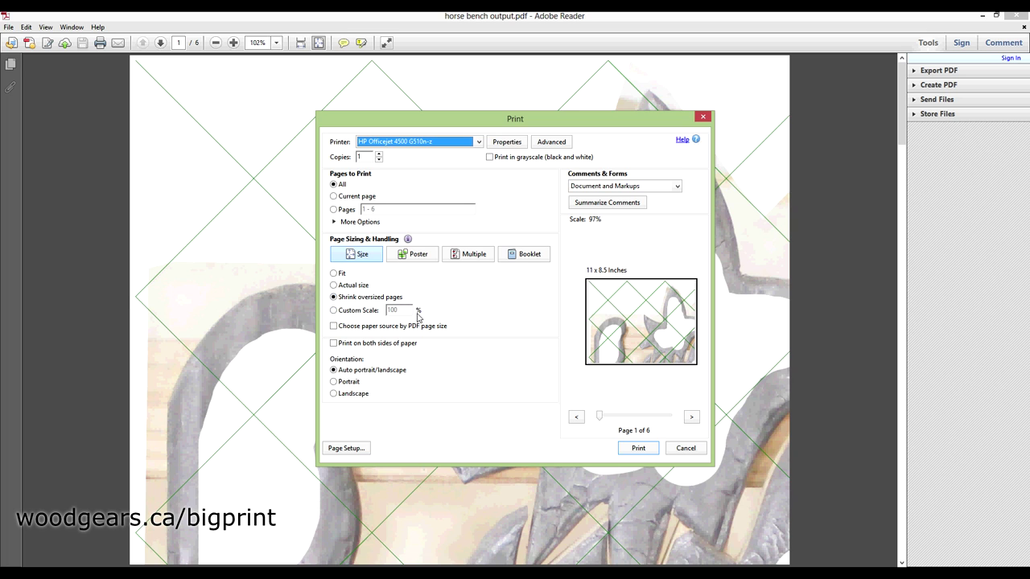
pyautogui.click(353, 286)
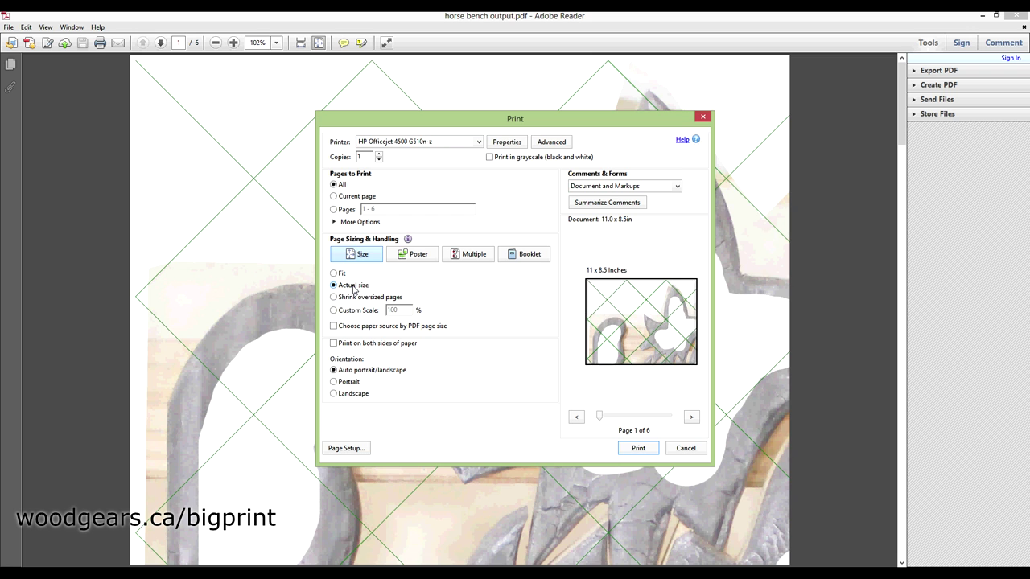